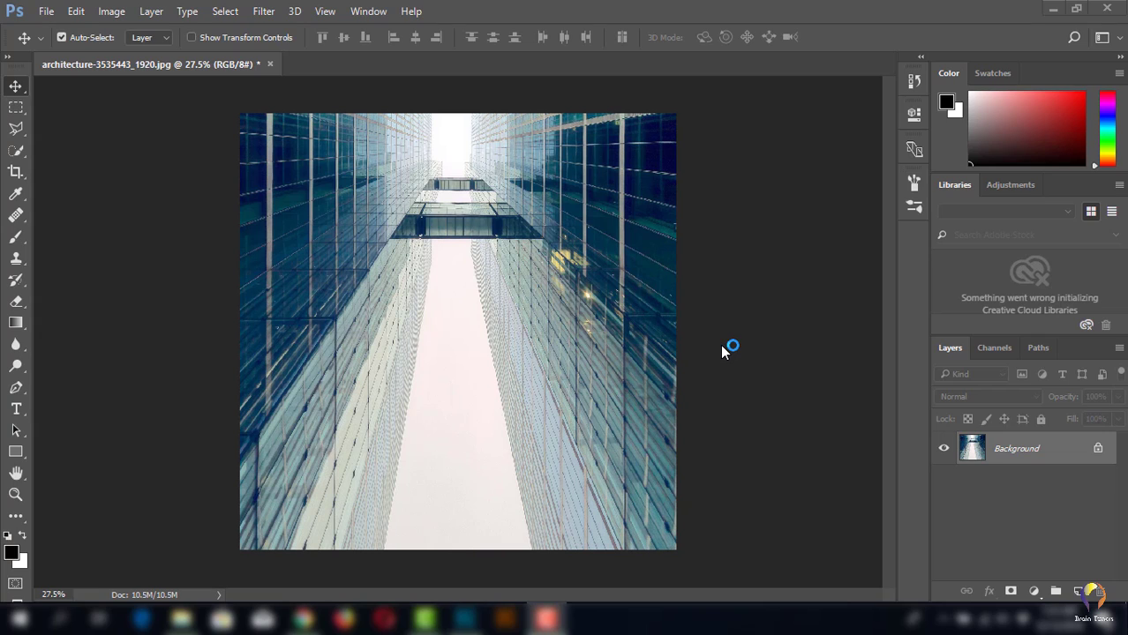
Switch to the Crop Tool and show its ratio and size preset list.
left_click(17, 173)
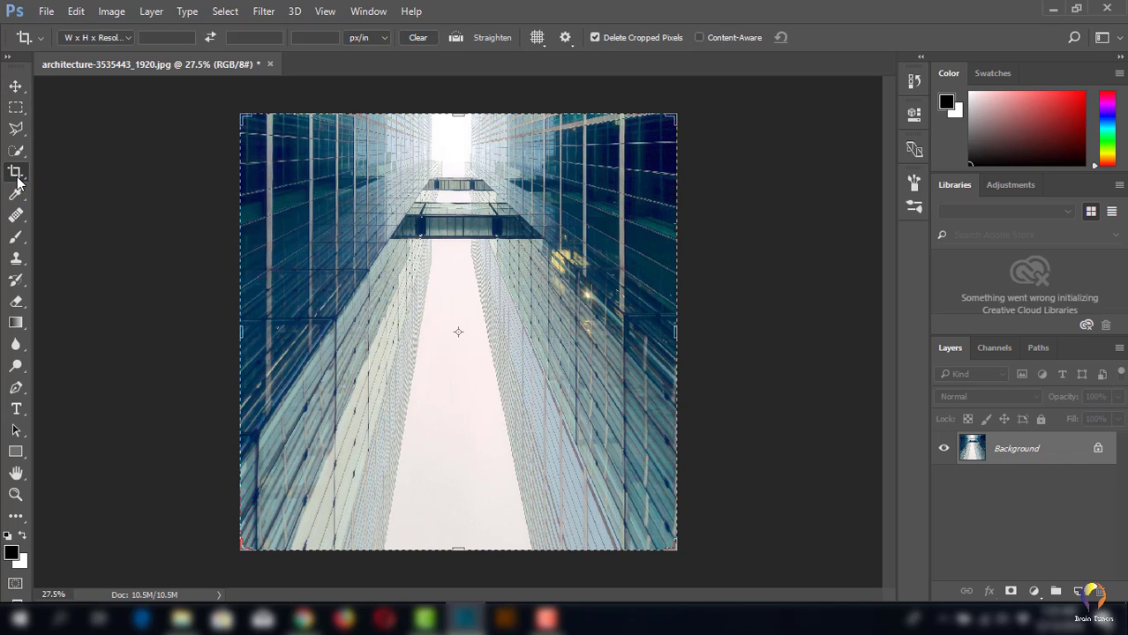
left_click(122, 37)
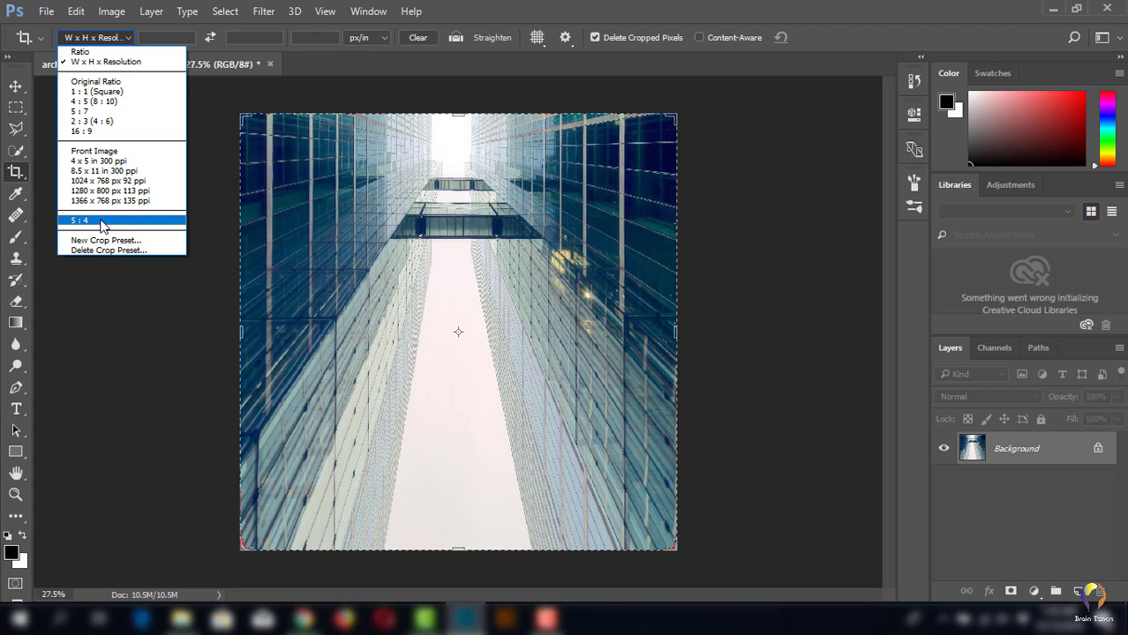
Crop the photo to 5 in × 4 in at 300 px/in, framing the glass bridges.
left_click(137, 62)
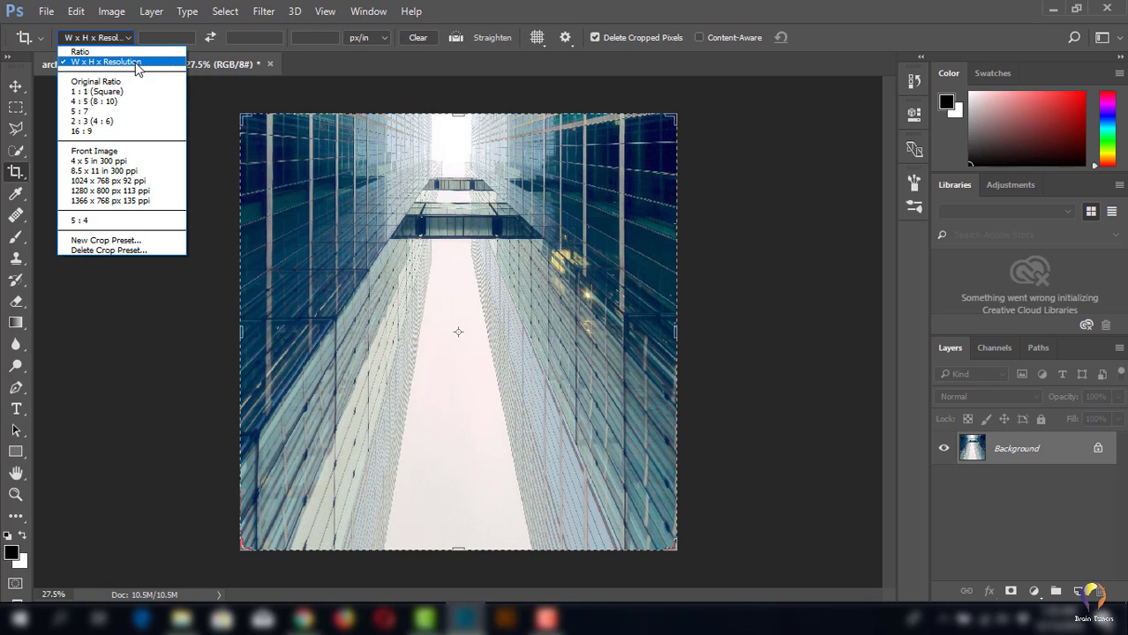
left_click(141, 64)
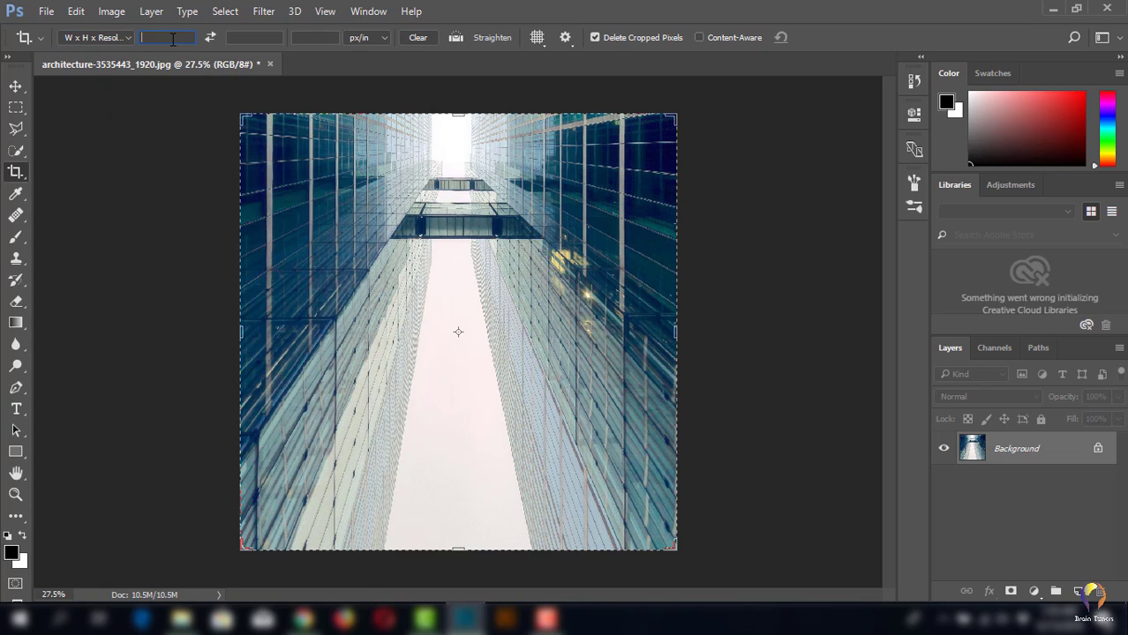
type("5")
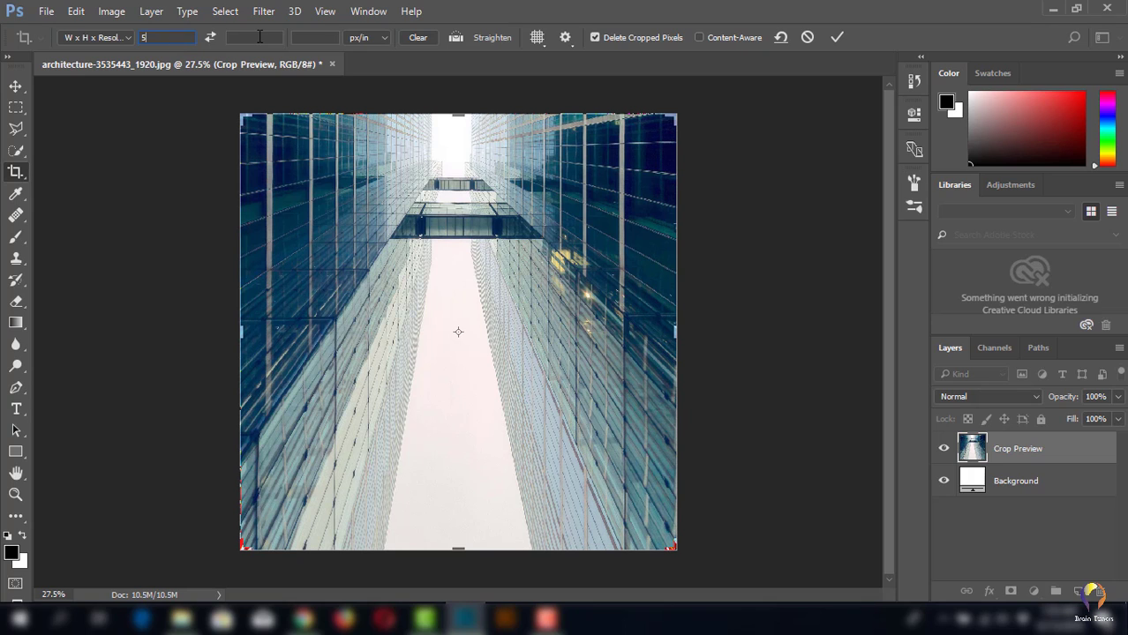
type("4")
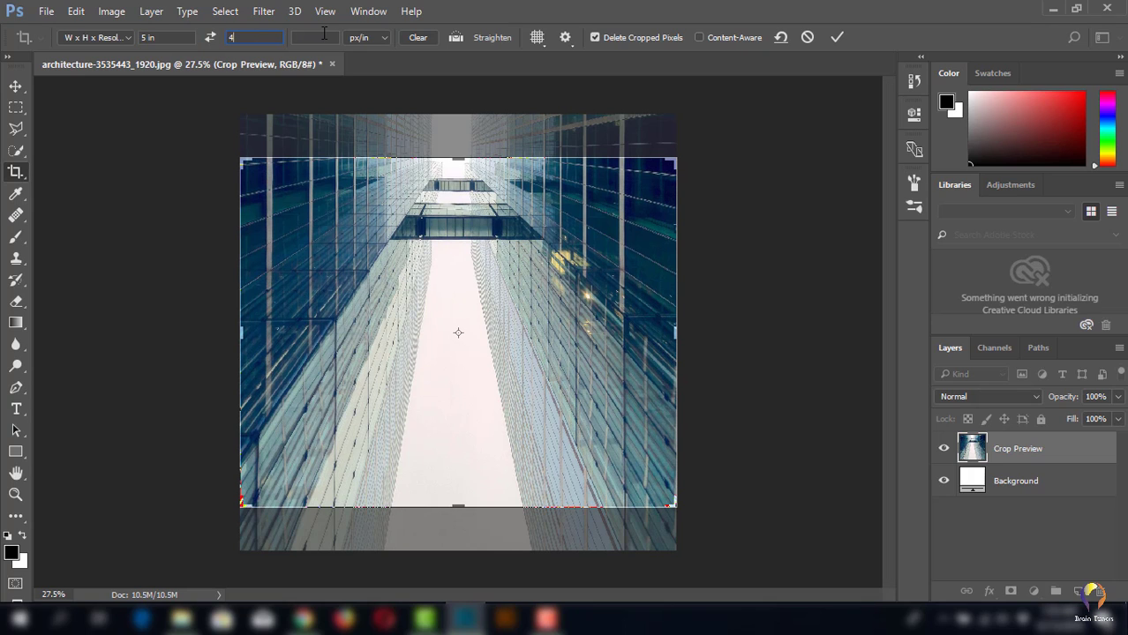
type("00")
left_click_drag(570, 347, 571, 383)
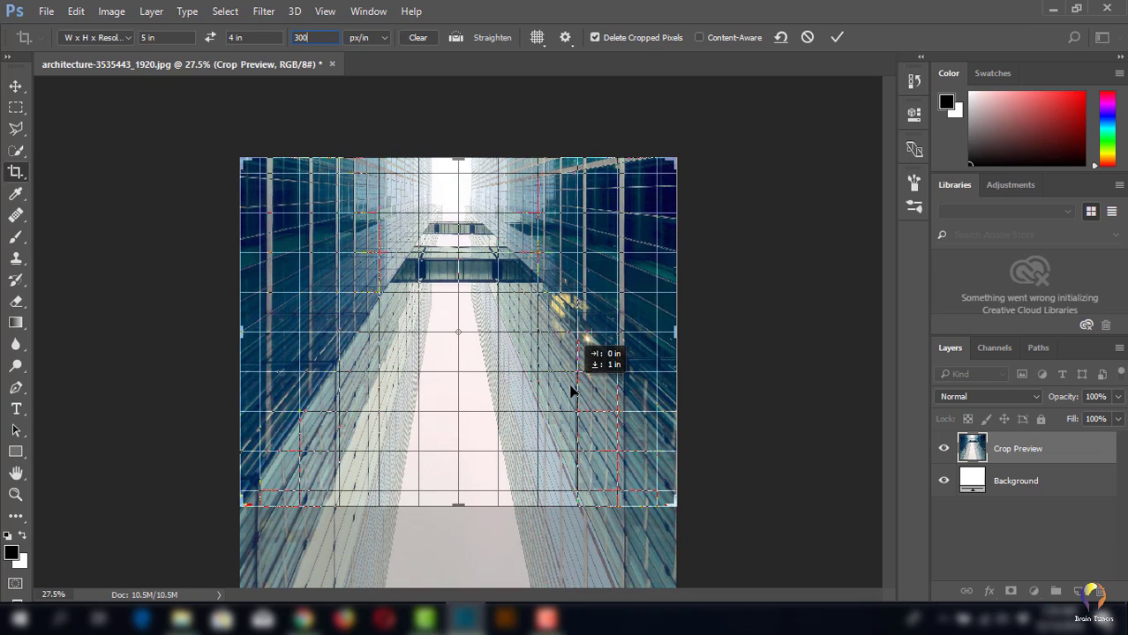
left_click_drag(571, 383, 573, 390)
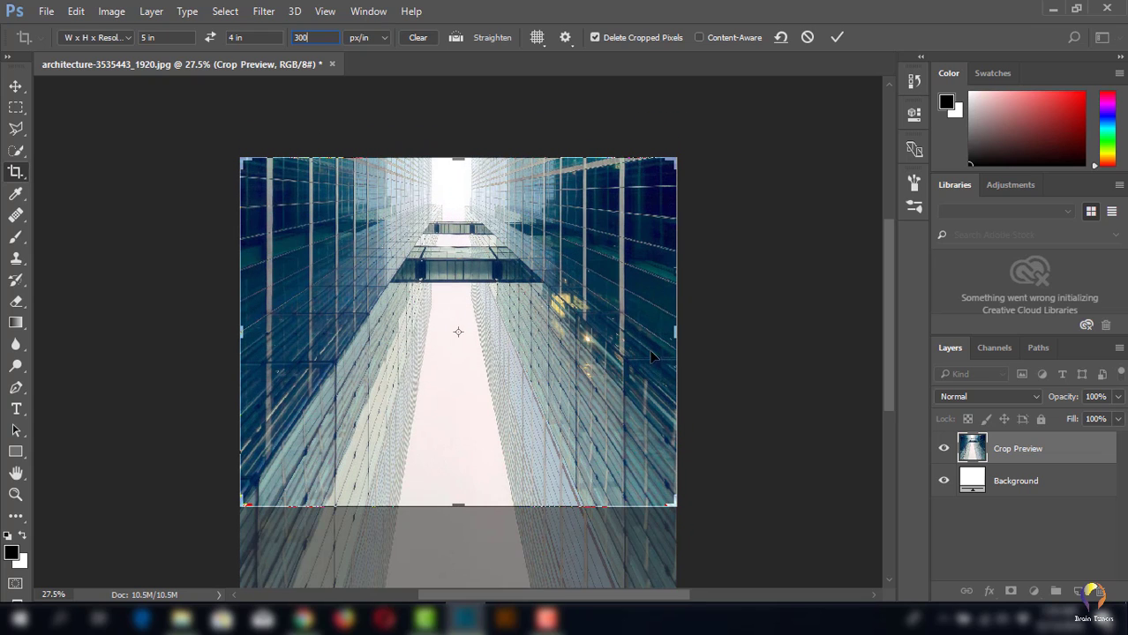
left_click(831, 40)
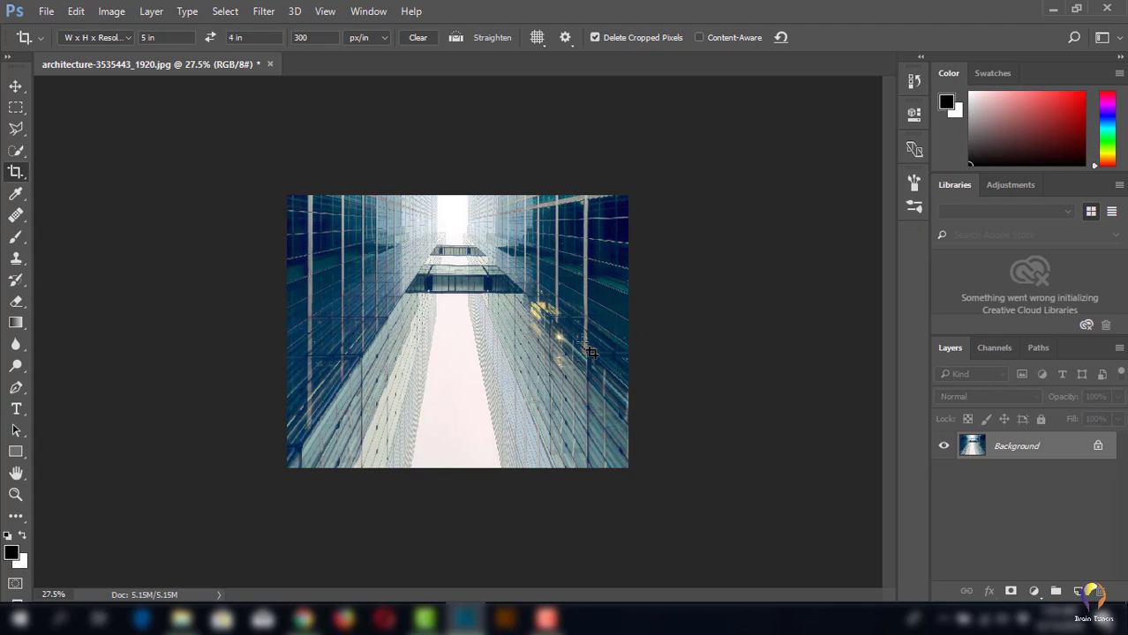
Save the current crop settings as a new preset named '5 x 4 in 300 ppi'.
scroll(597, 352, "up", 3)
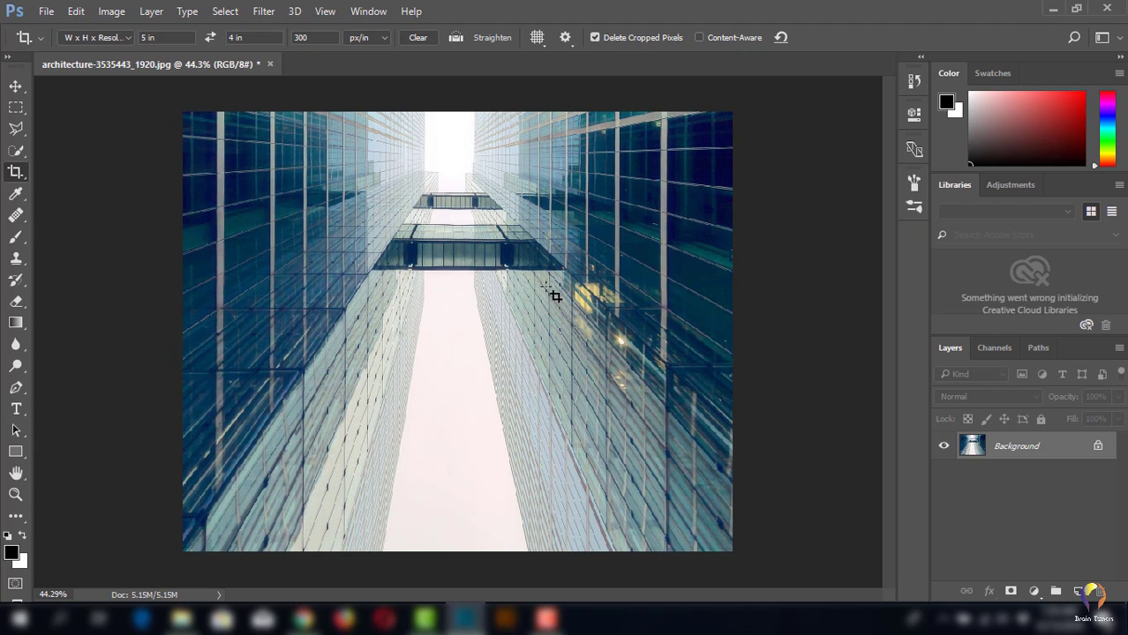
left_click(126, 41)
left_click(124, 241)
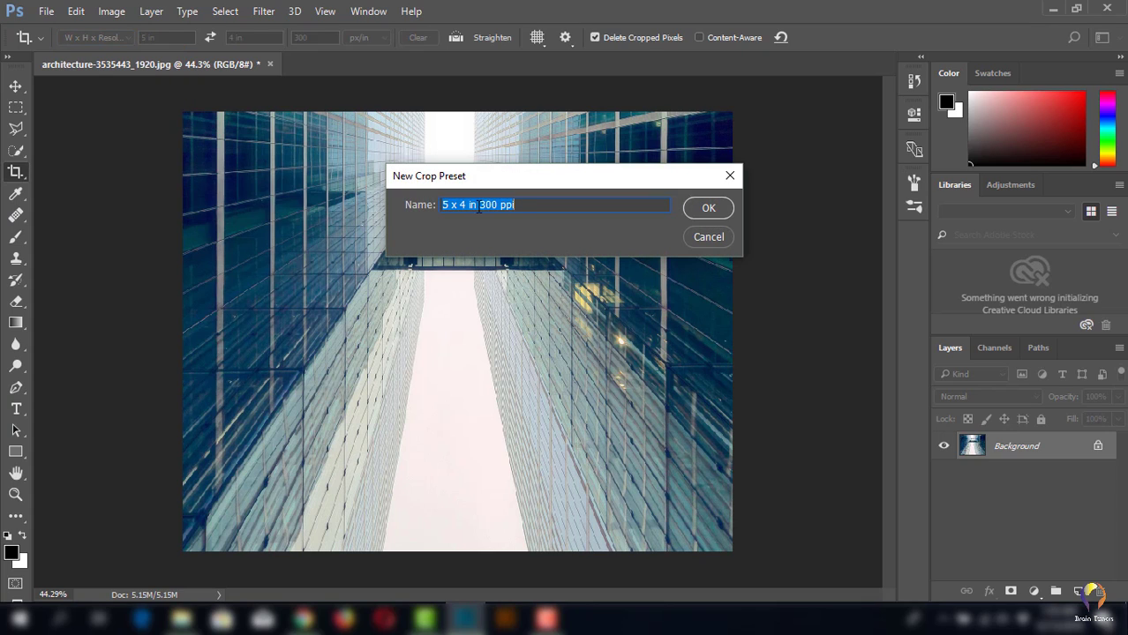
left_click(711, 209)
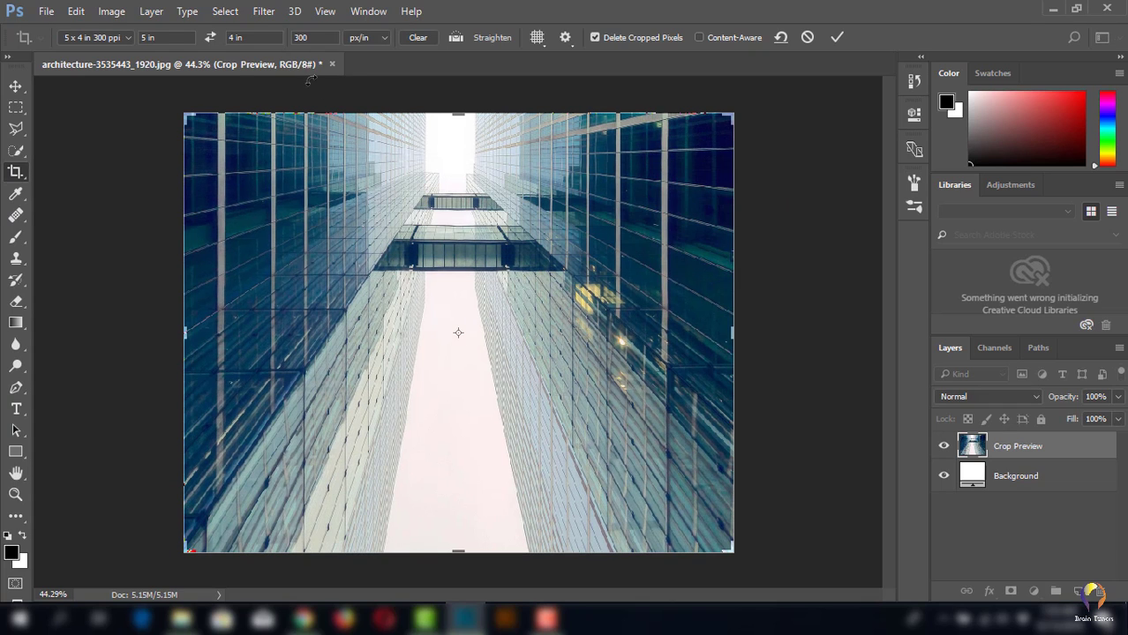
left_click(130, 39)
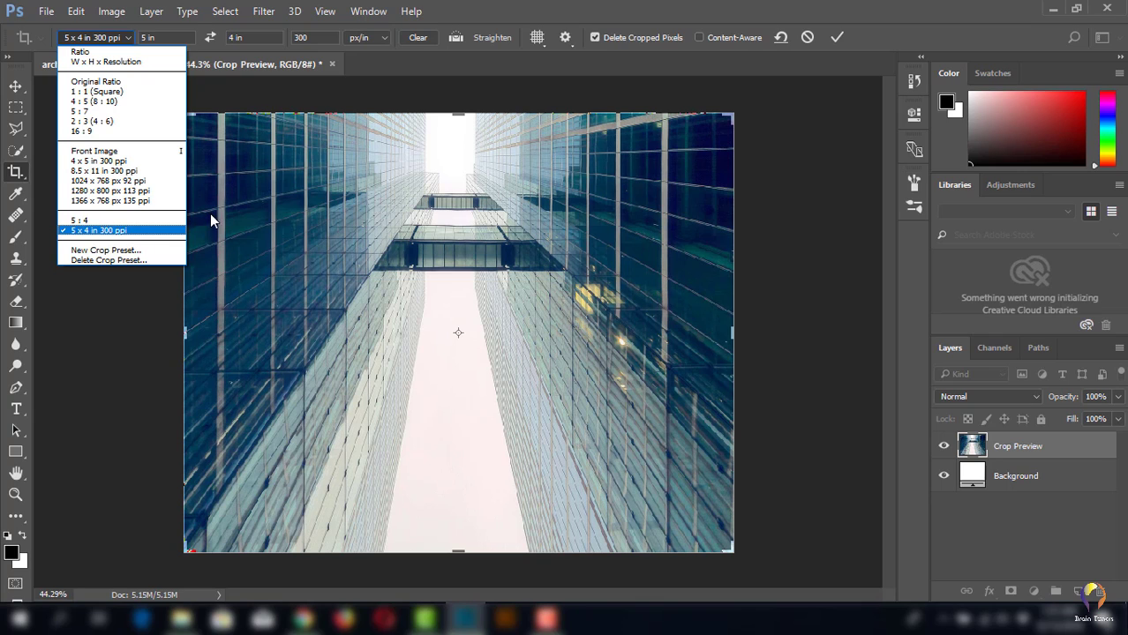
left_click(26, 91)
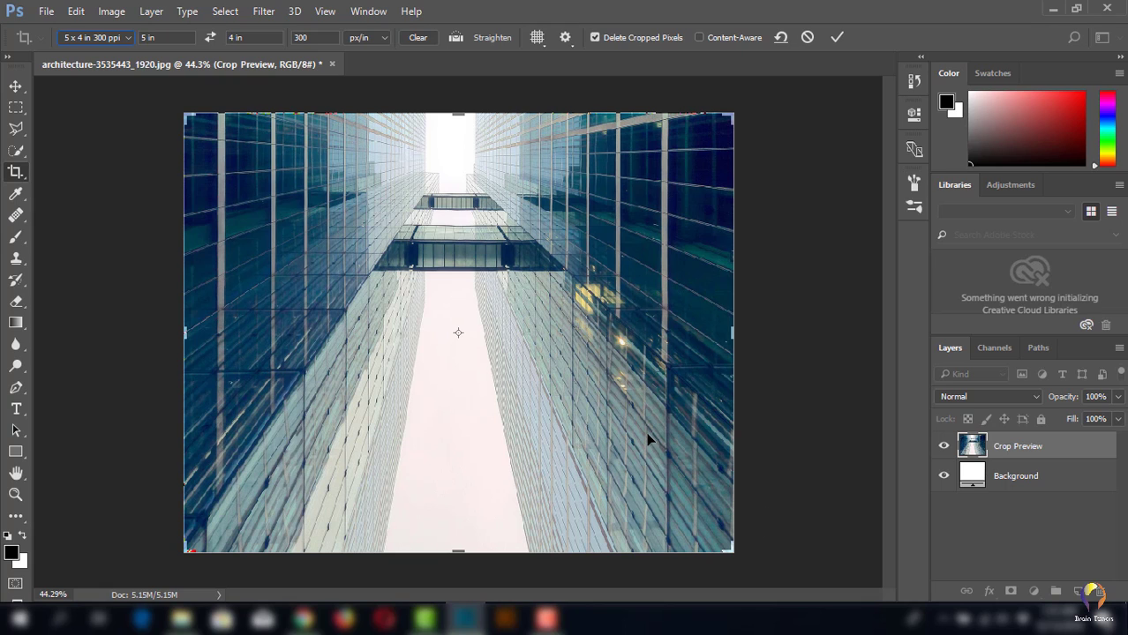
left_click(218, 177)
Extend the crop past the photo's bottom-right and top-left corners to add white margins.
left_click(458, 333)
left_click_drag(738, 556, 734, 555)
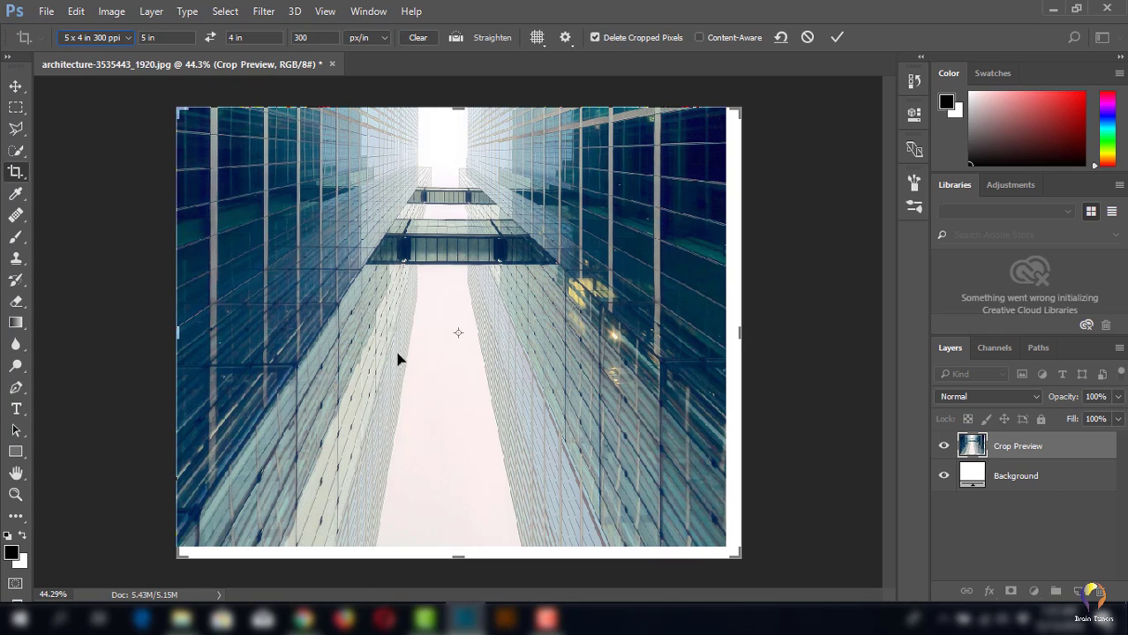
left_click_drag(178, 109, 169, 102)
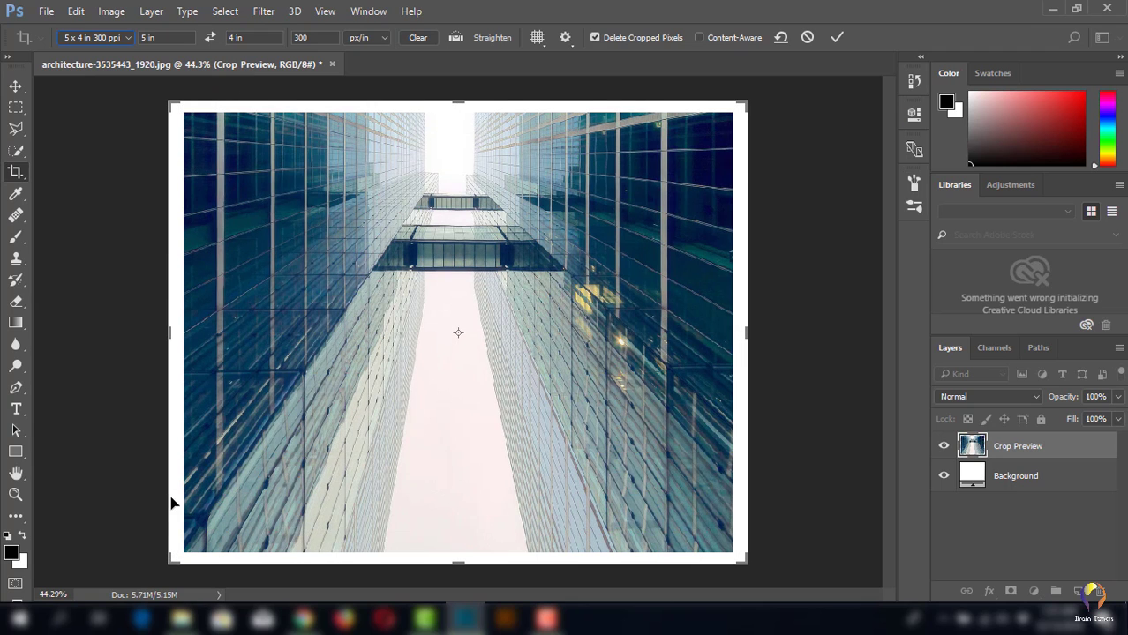
left_click_drag(169, 103, 168, 101)
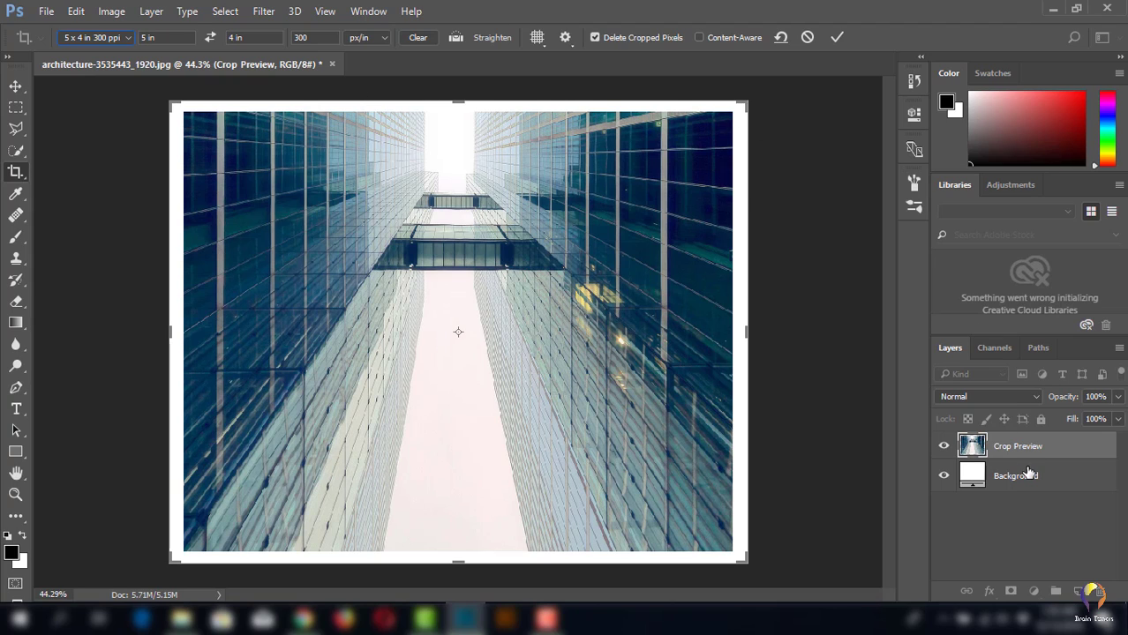
Reset the enlarged crop, check History, and commit the crop at the photo's own size.
left_click(779, 39)
left_click(914, 81)
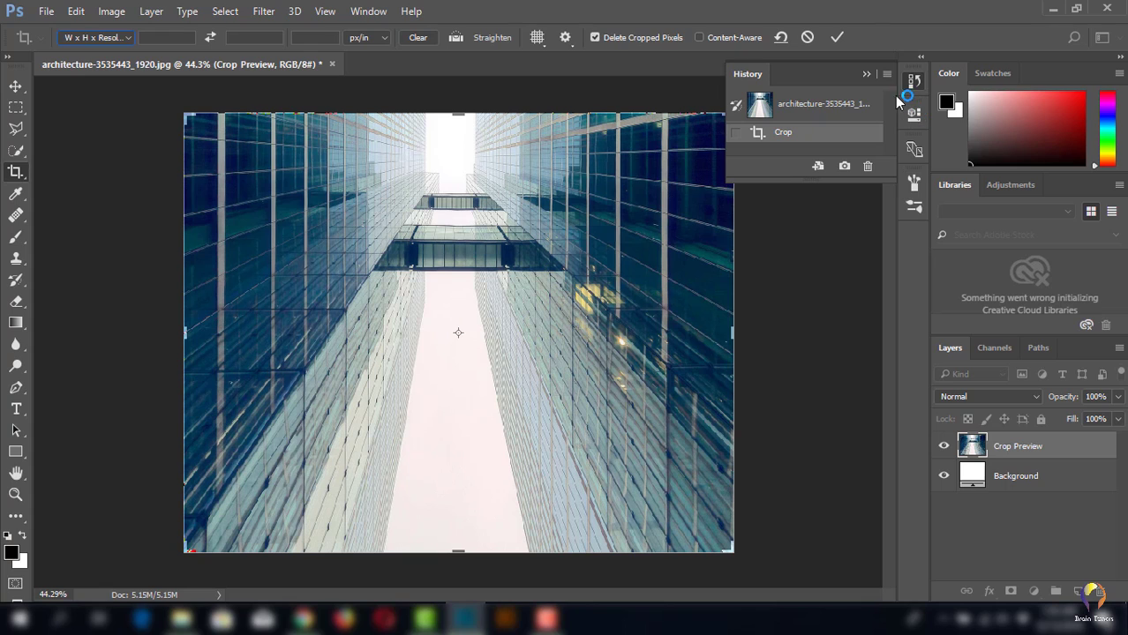
left_click(867, 75)
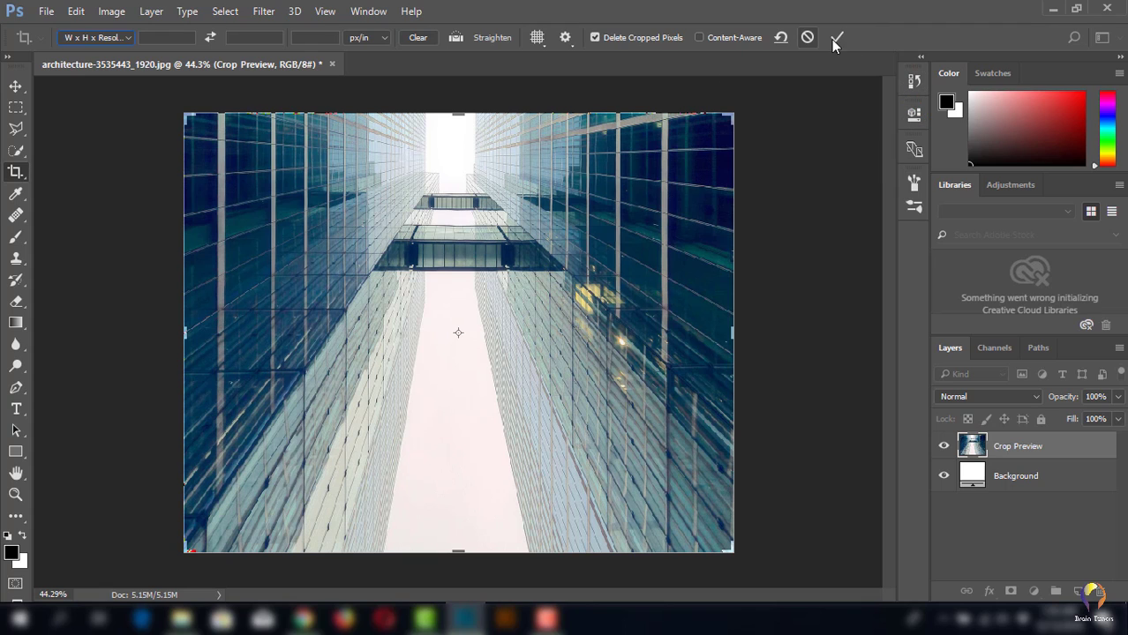
left_click(838, 37)
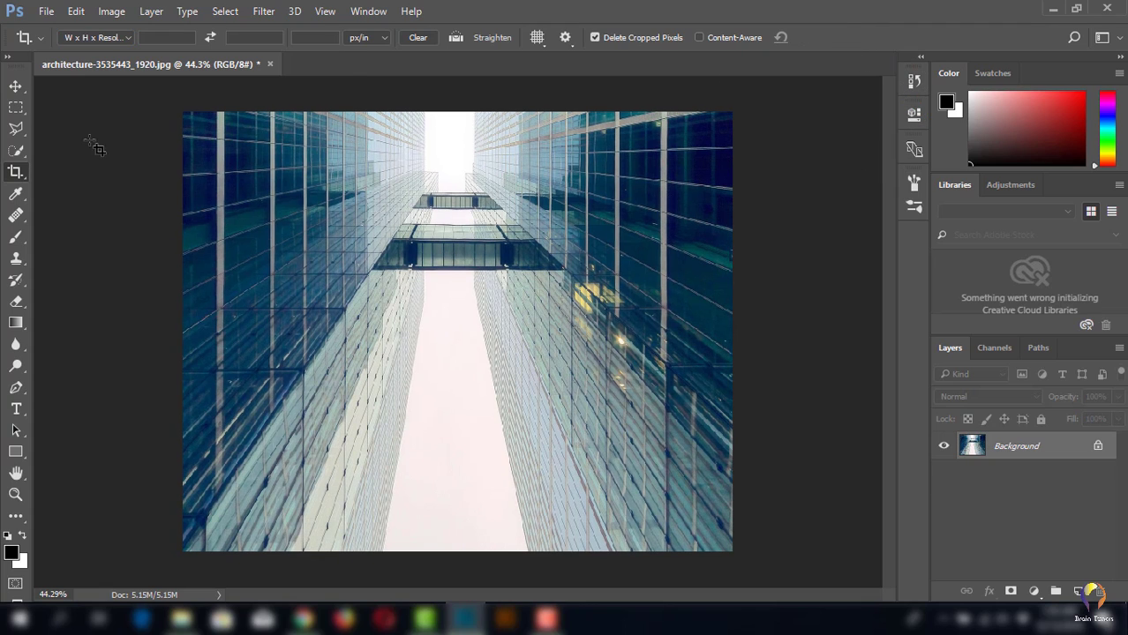
left_click(234, 245)
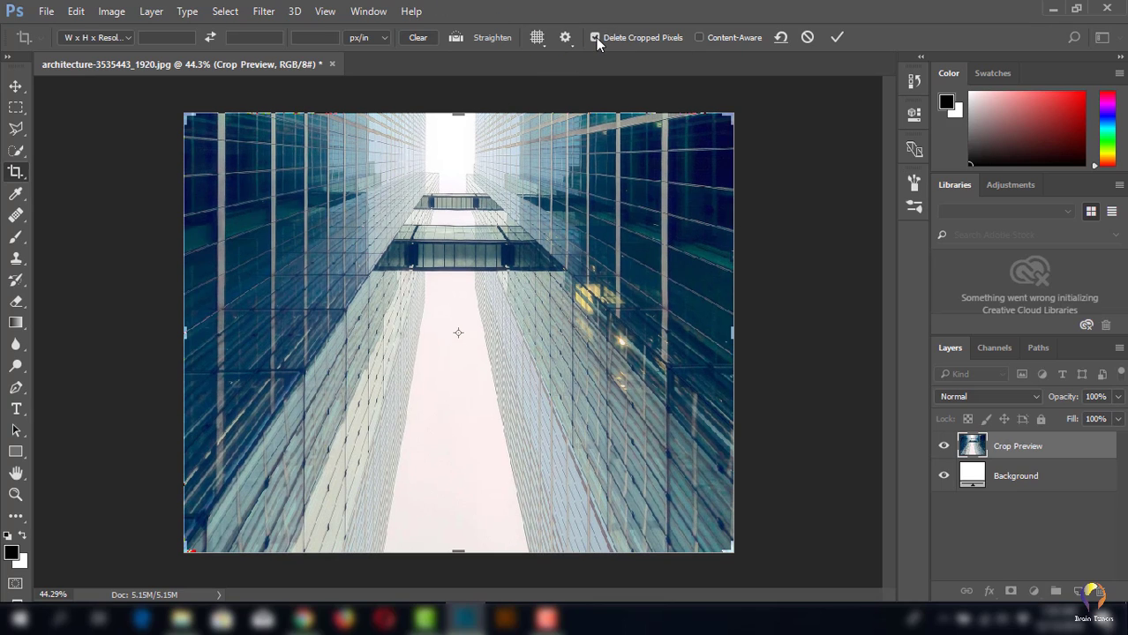
Turn off Delete Cropped Pixels and extend the crop outward past the photo's corners.
left_click(595, 37)
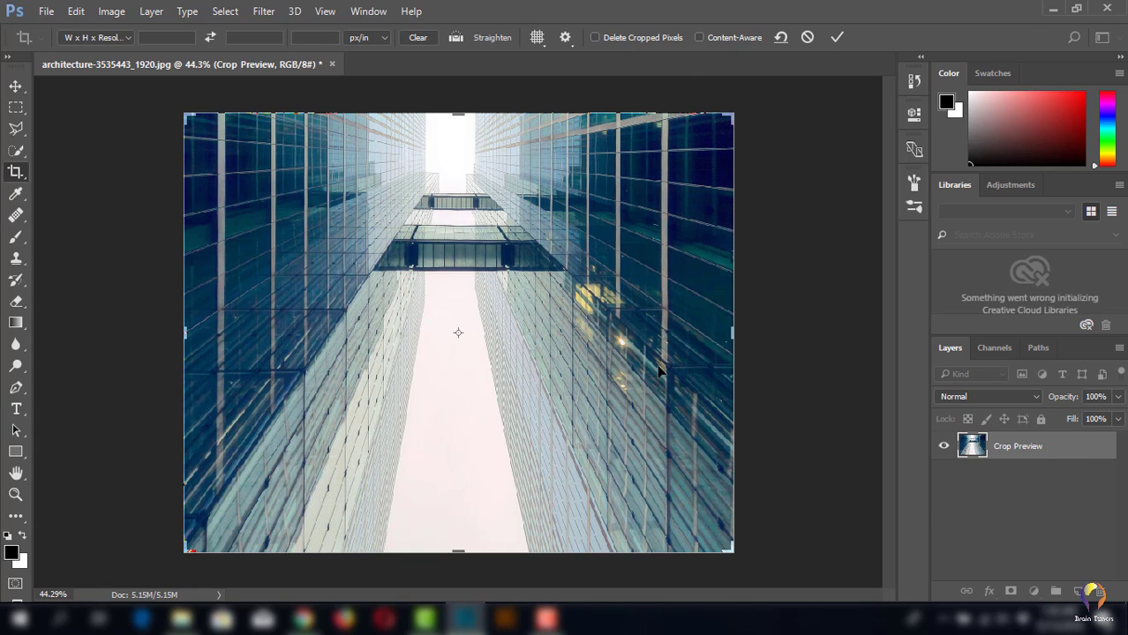
left_click_drag(732, 554, 737, 559)
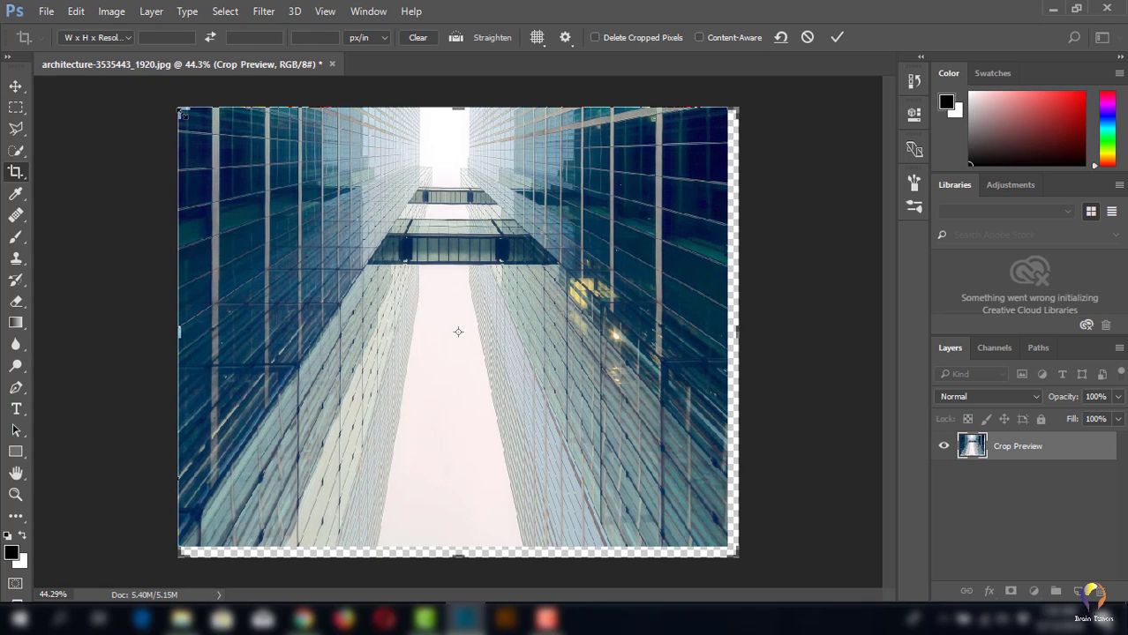
left_click_drag(181, 112, 176, 106)
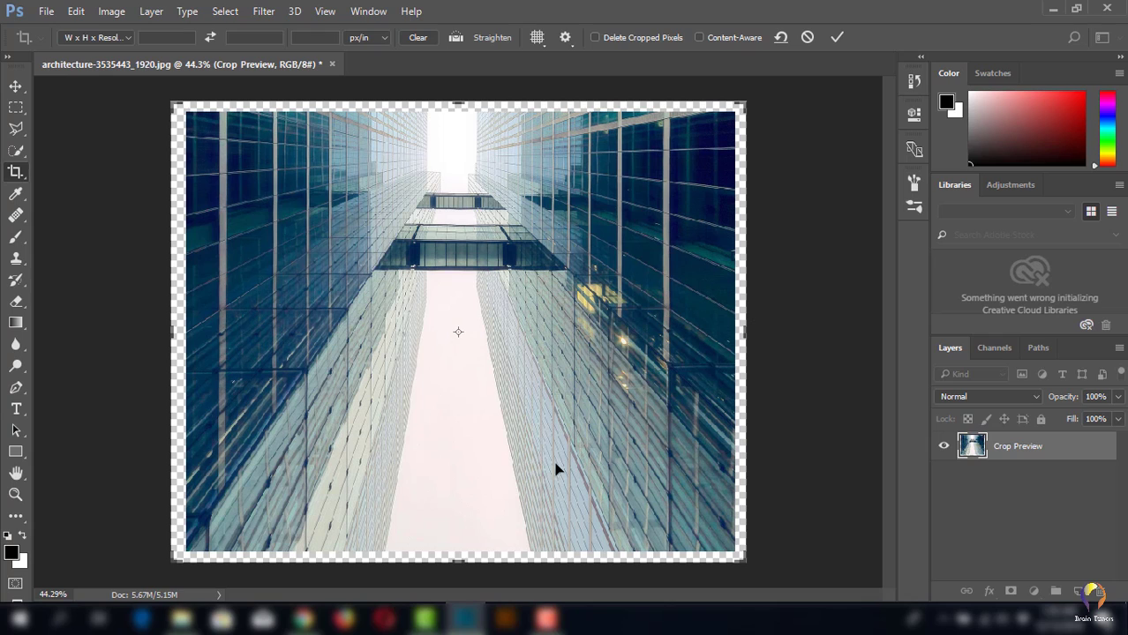
Drag the photo to reposition it within the enlarged crop frame.
left_click(22, 93)
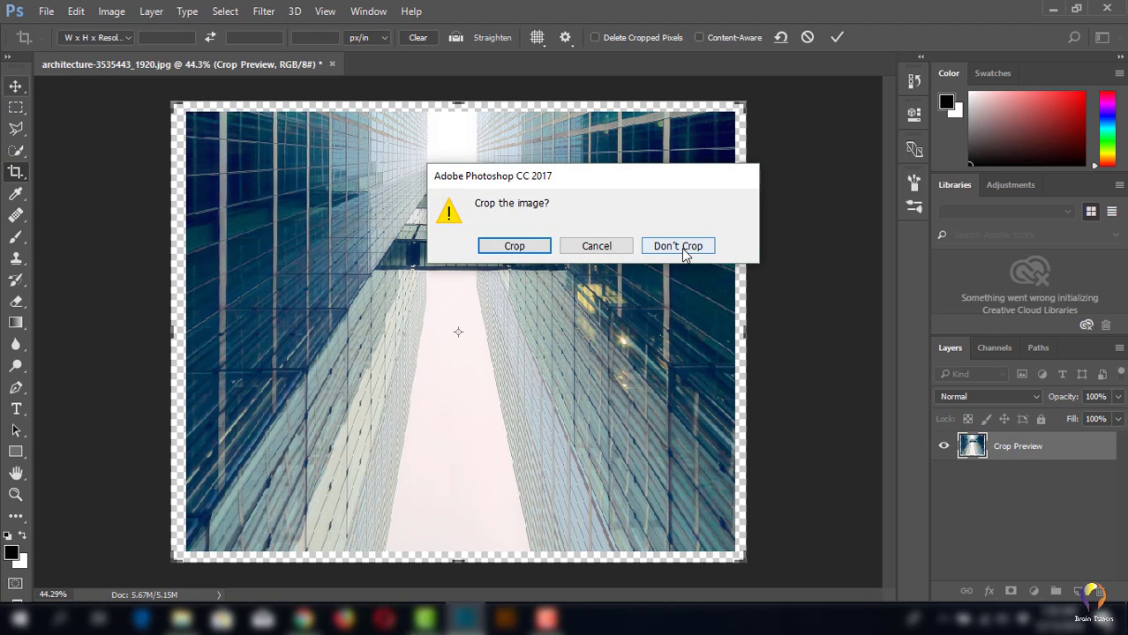
left_click(604, 250)
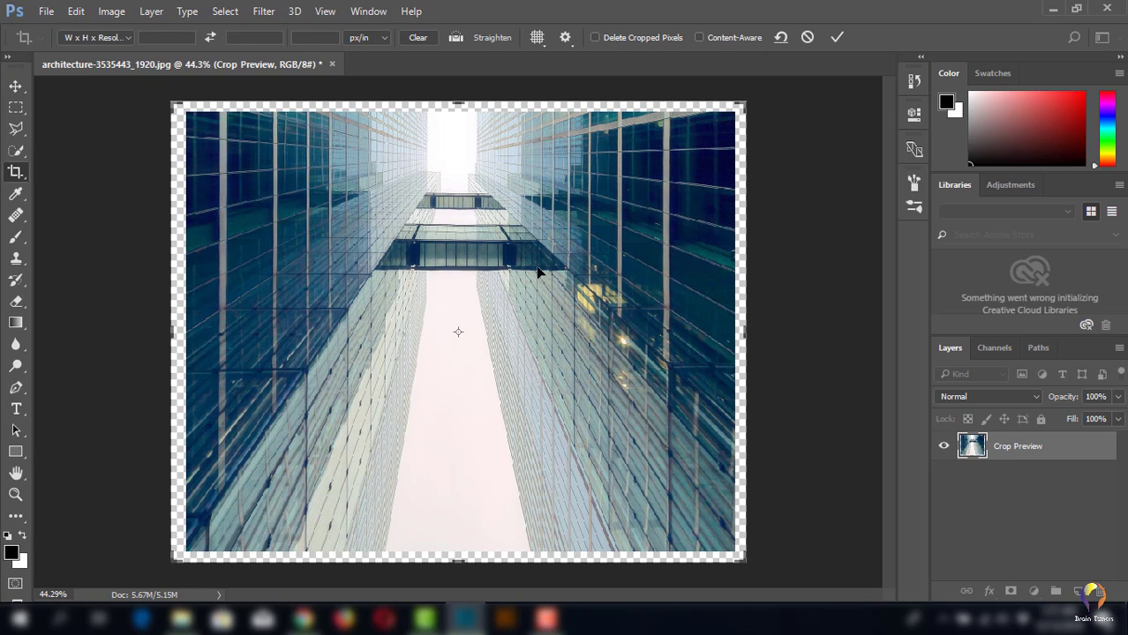
left_click_drag(505, 367, 505, 369)
left_click_drag(501, 367, 503, 370)
left_click_drag(756, 376, 749, 385)
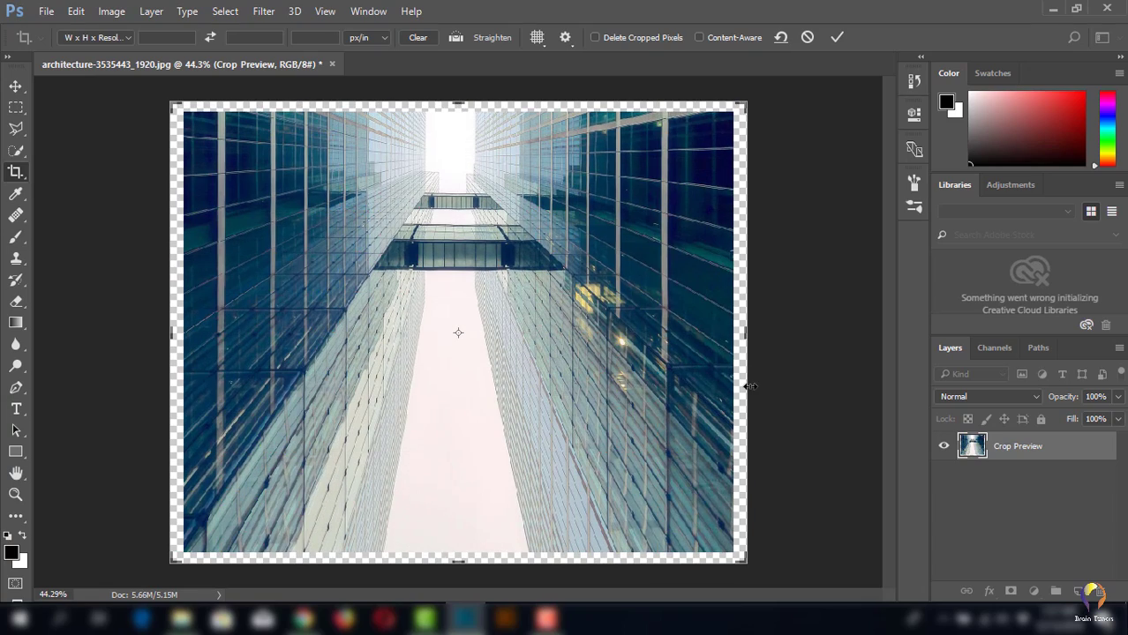
left_click_drag(558, 405, 558, 406)
Fine-tune the photo's centering in the frame with Shift+arrow nudges.
key("shift+Up")
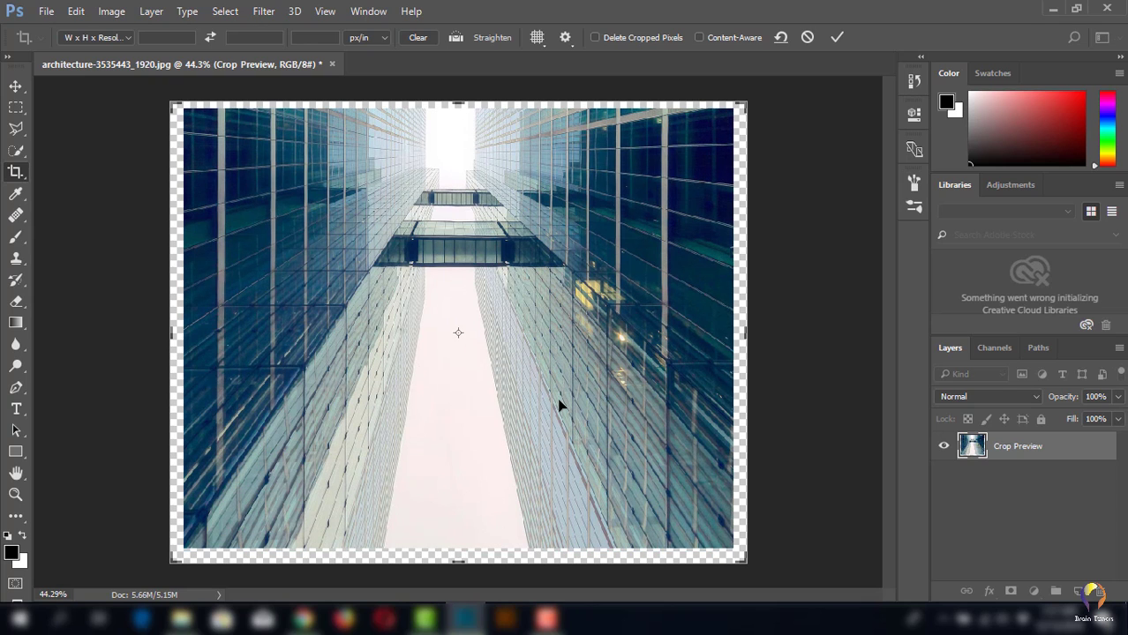
key("shift+Left")
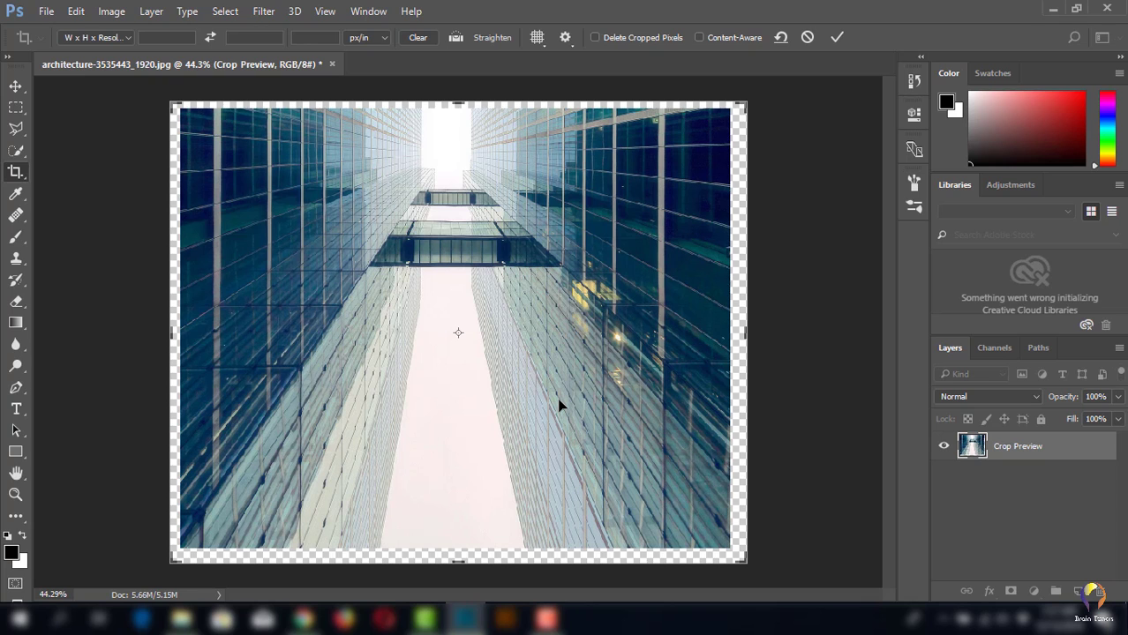
key("shift+Right")
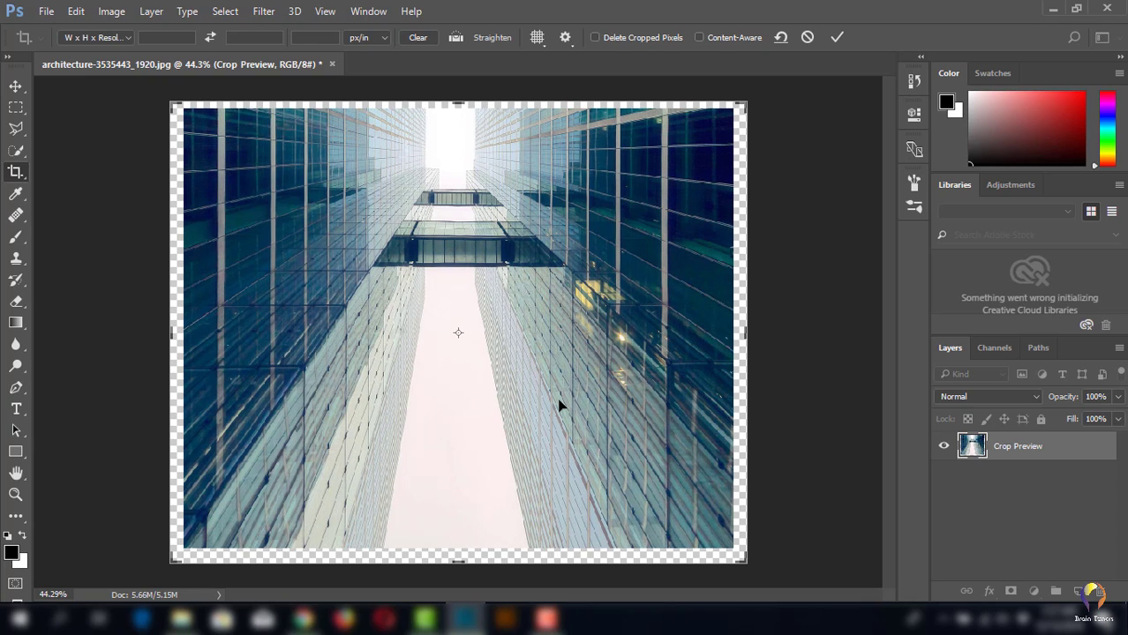
key("shift+Down")
key("shift+Left")
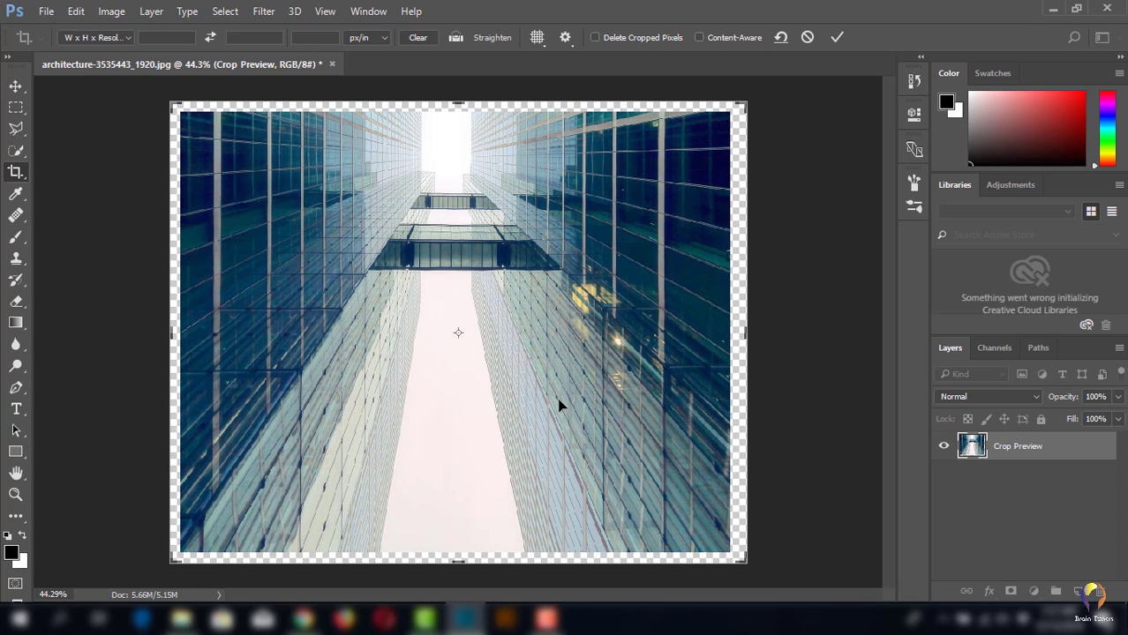
key("shift+Right")
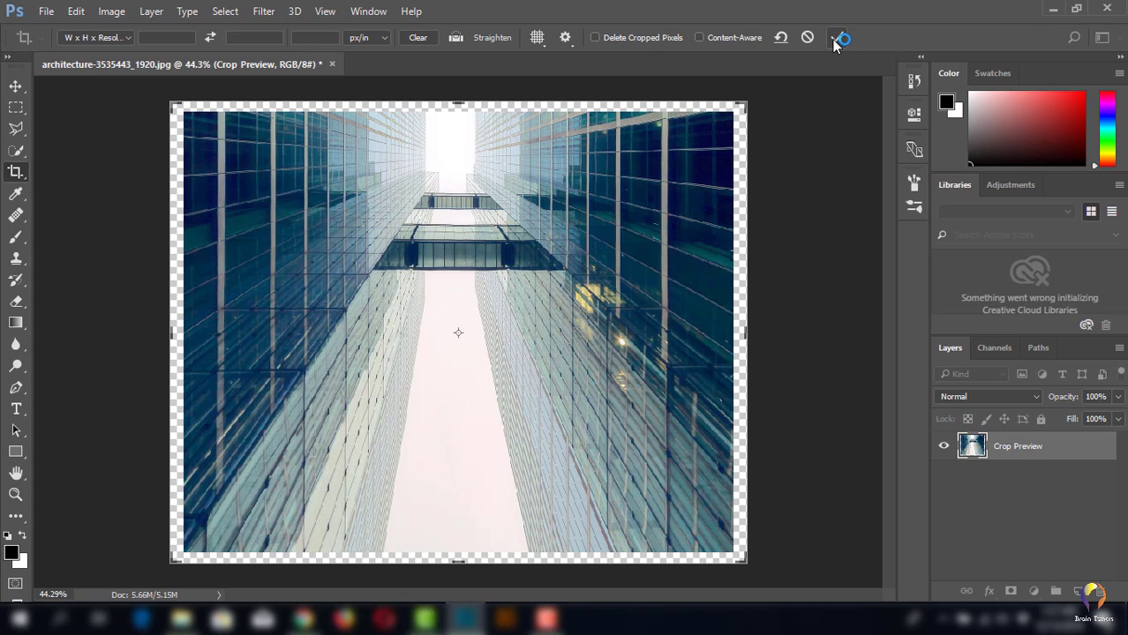
Reset the crop frame to the photo's edges and briefly check the History panel.
left_click(781, 38)
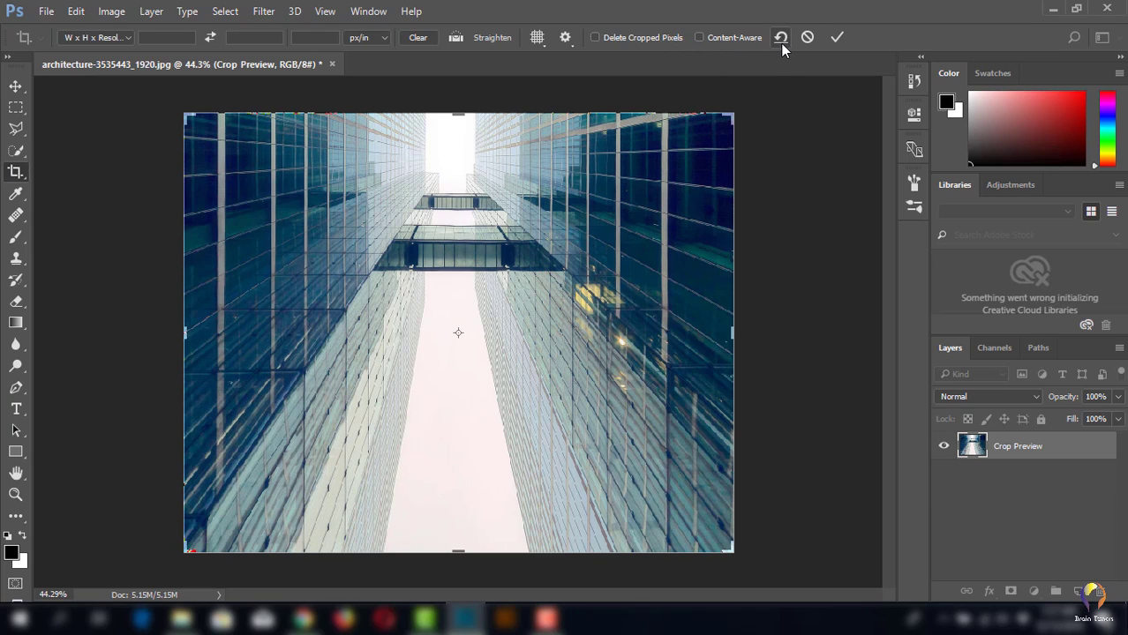
left_click(913, 81)
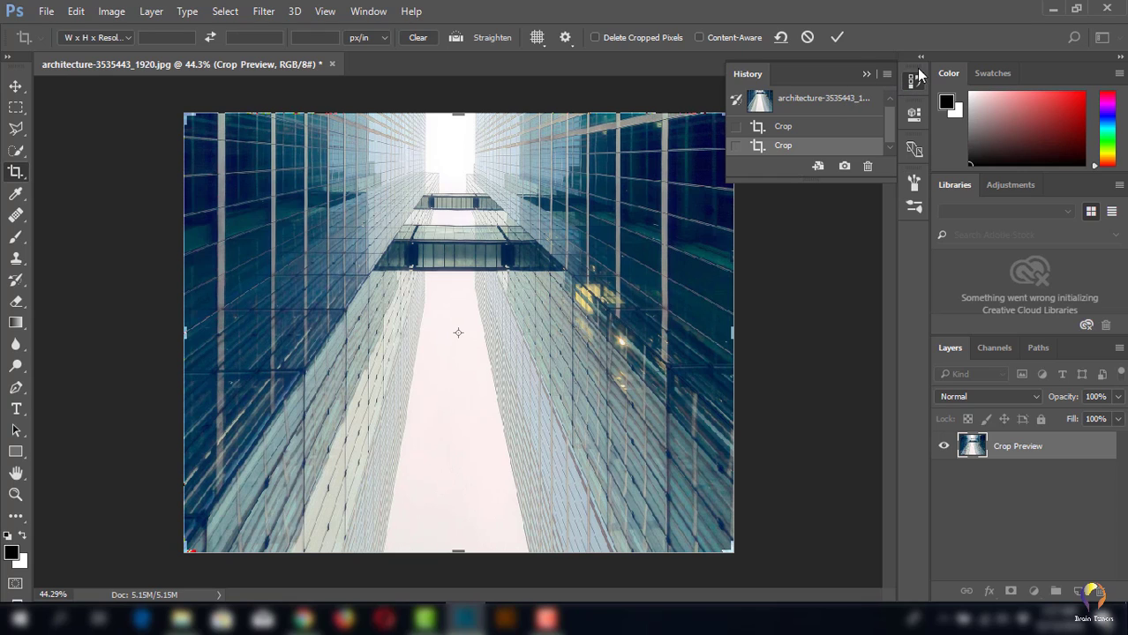
left_click(912, 84)
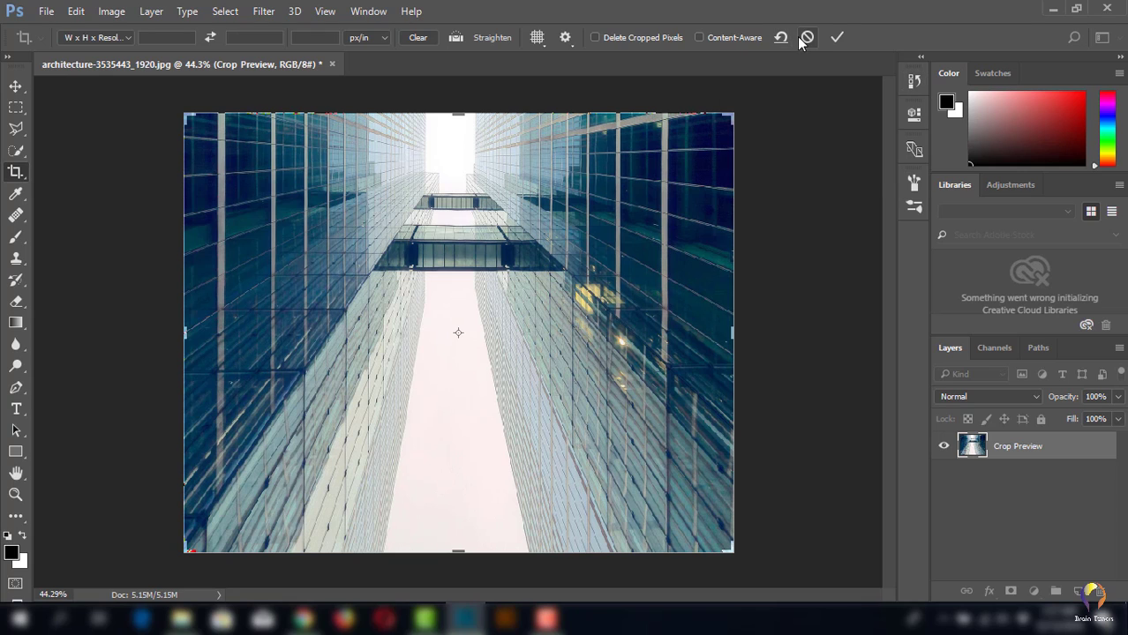
Commit the crop, revert to the opened-file History snapshot, and zoom to see the whole image.
left_click(838, 40)
left_click(837, 38)
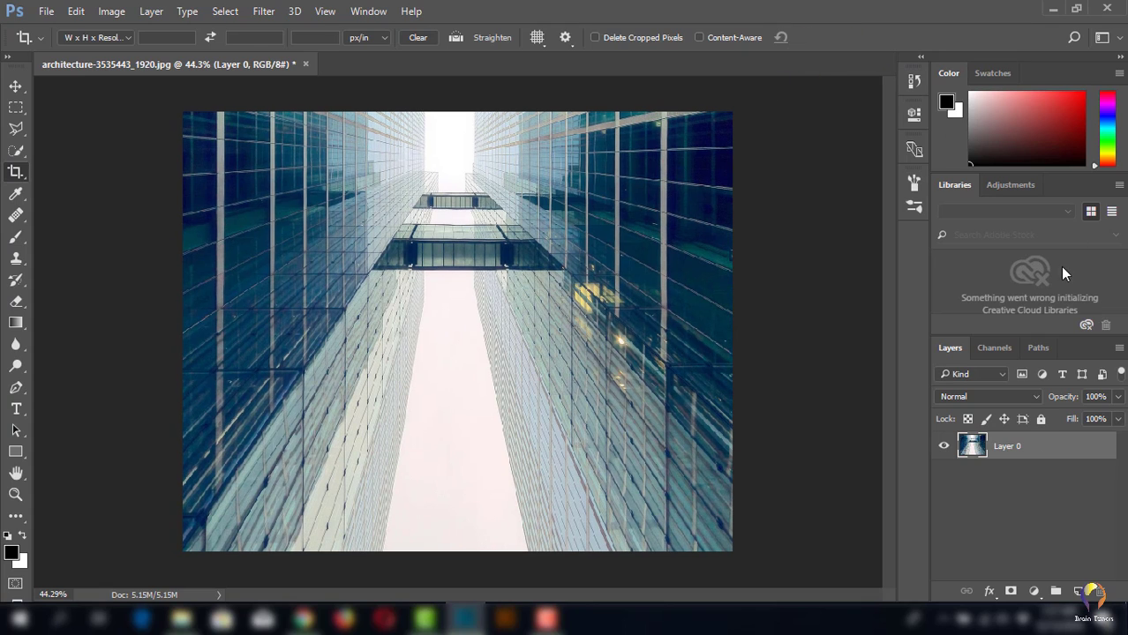
left_click(914, 81)
scroll(836, 123, "up", 2)
left_click(840, 110)
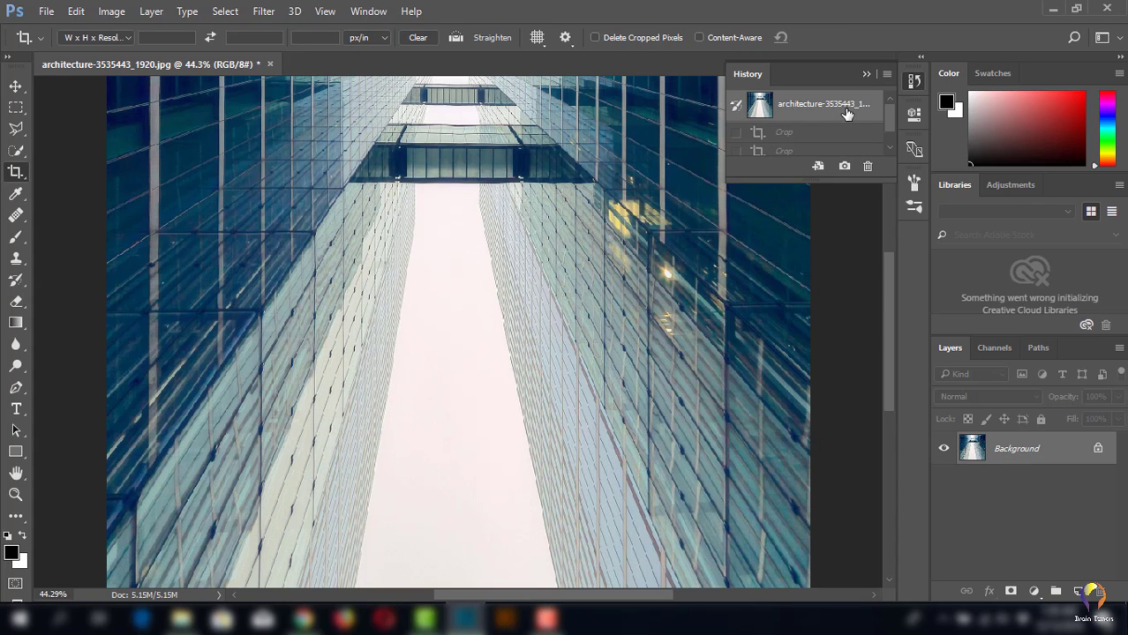
key("ctrl+minus")
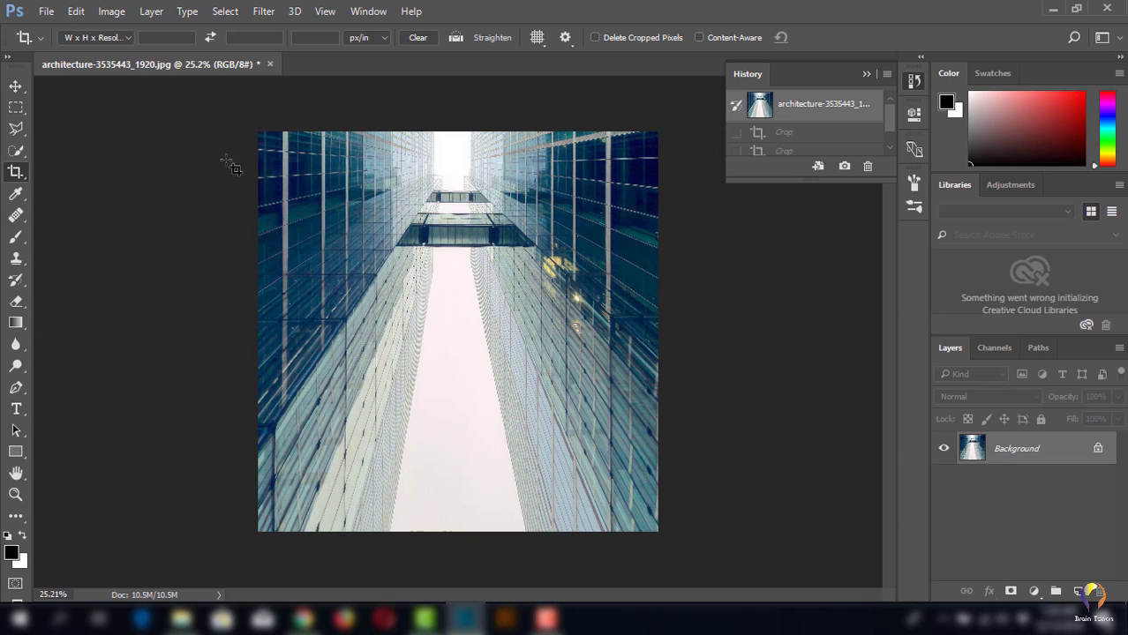
left_click(865, 74)
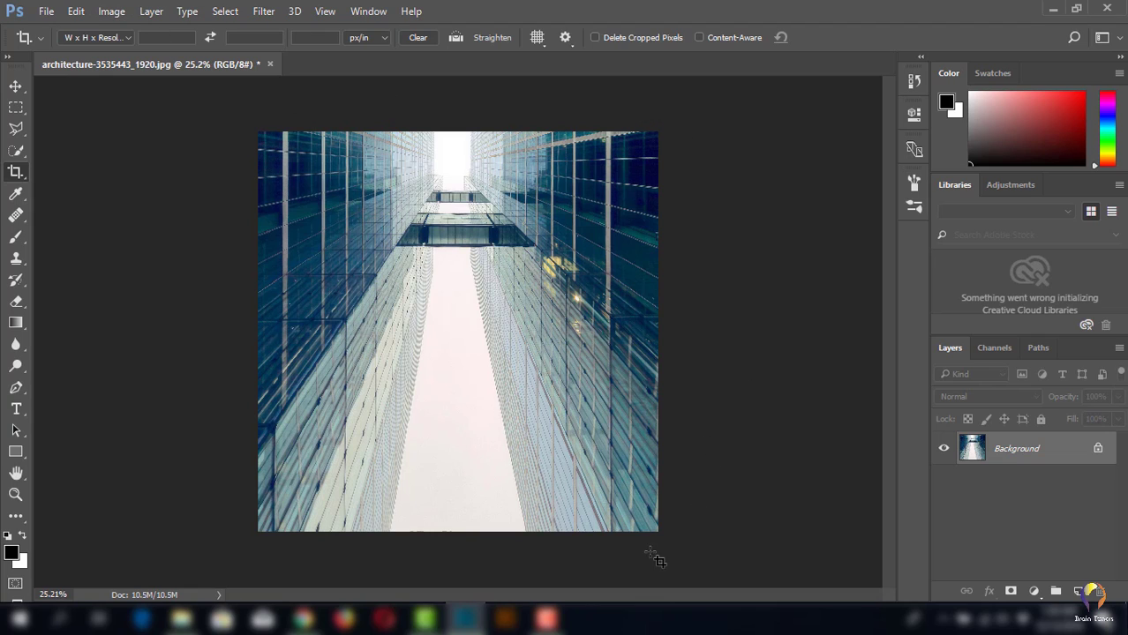
Set Canvas Size to 7.4 × 7.4 inches with a centred anchor.
left_click(111, 11)
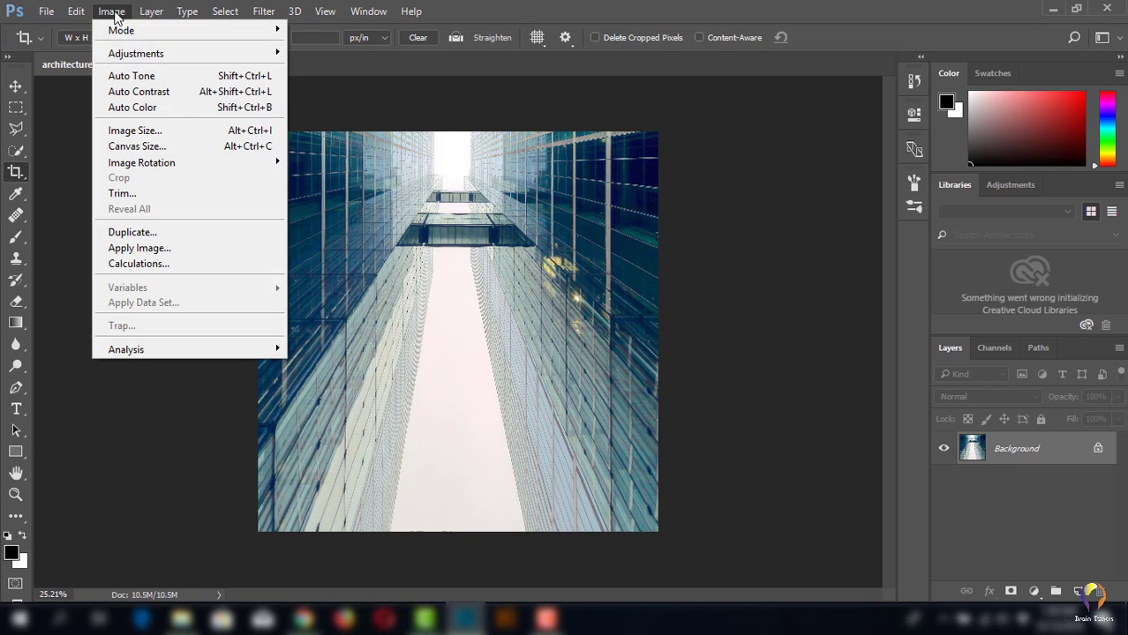
left_click(151, 148)
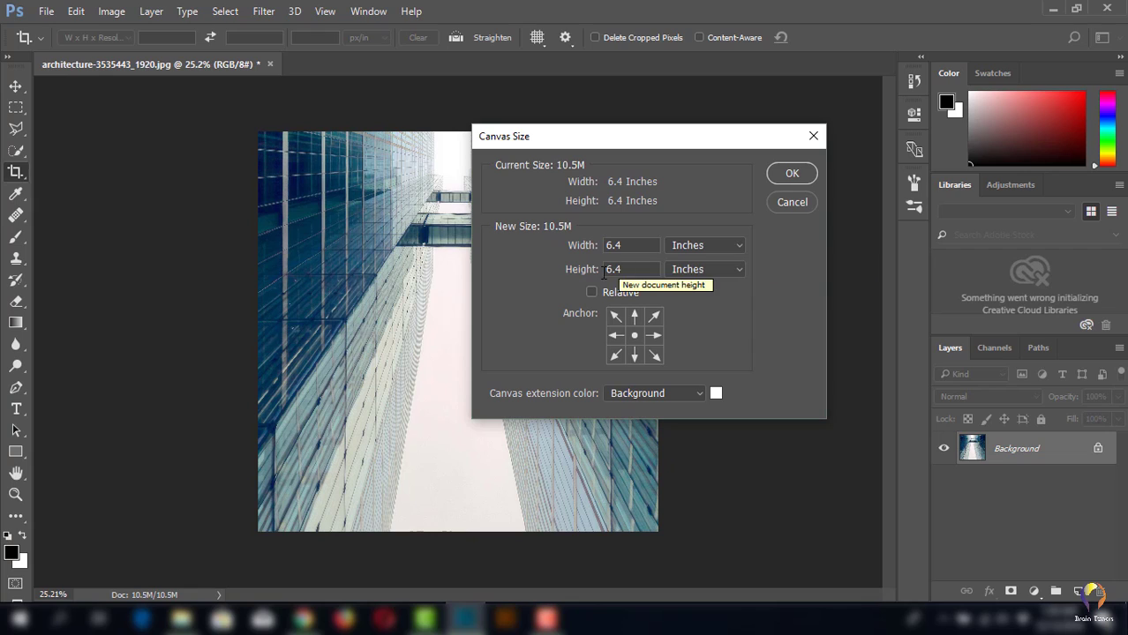
double_click(648, 245)
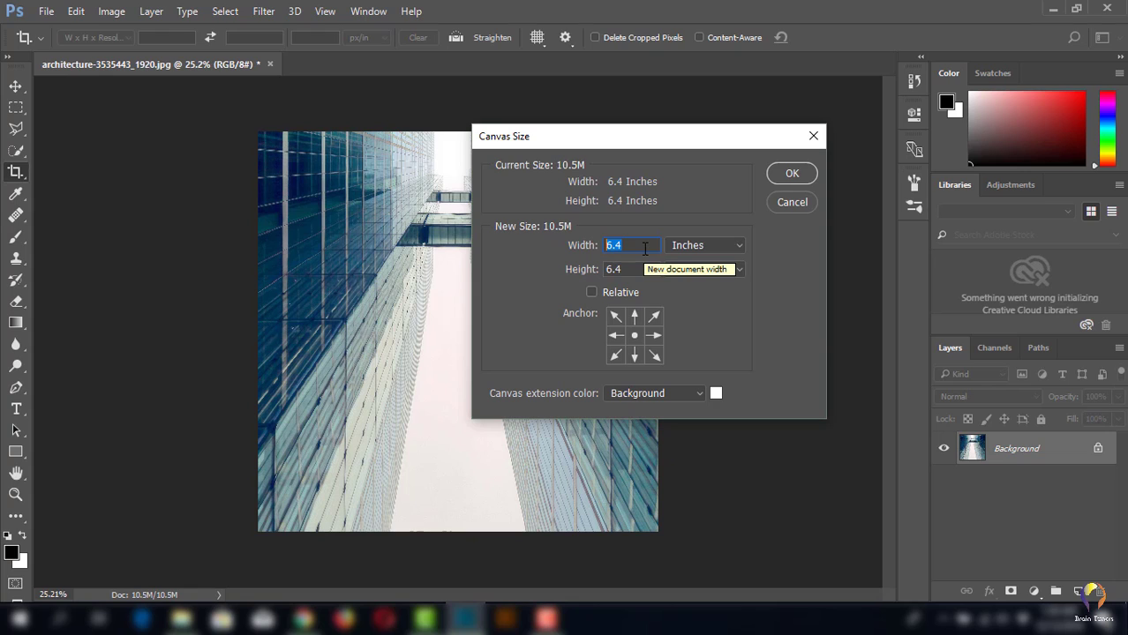
type("7")
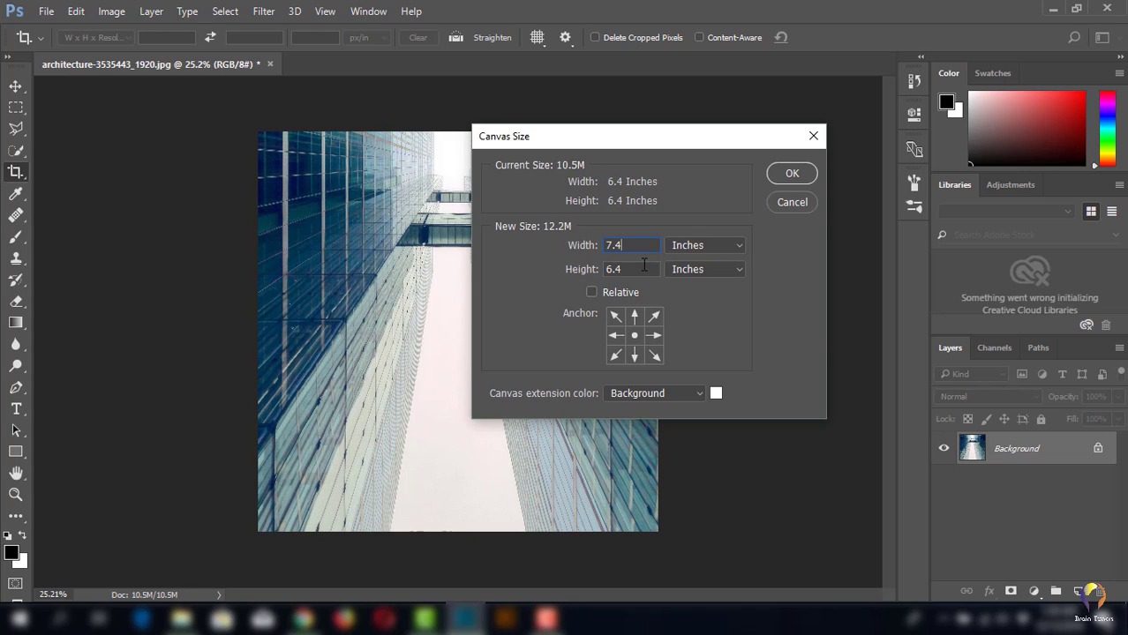
key("Tab")
type("7")
type(".4")
left_click(660, 321)
left_click(793, 174)
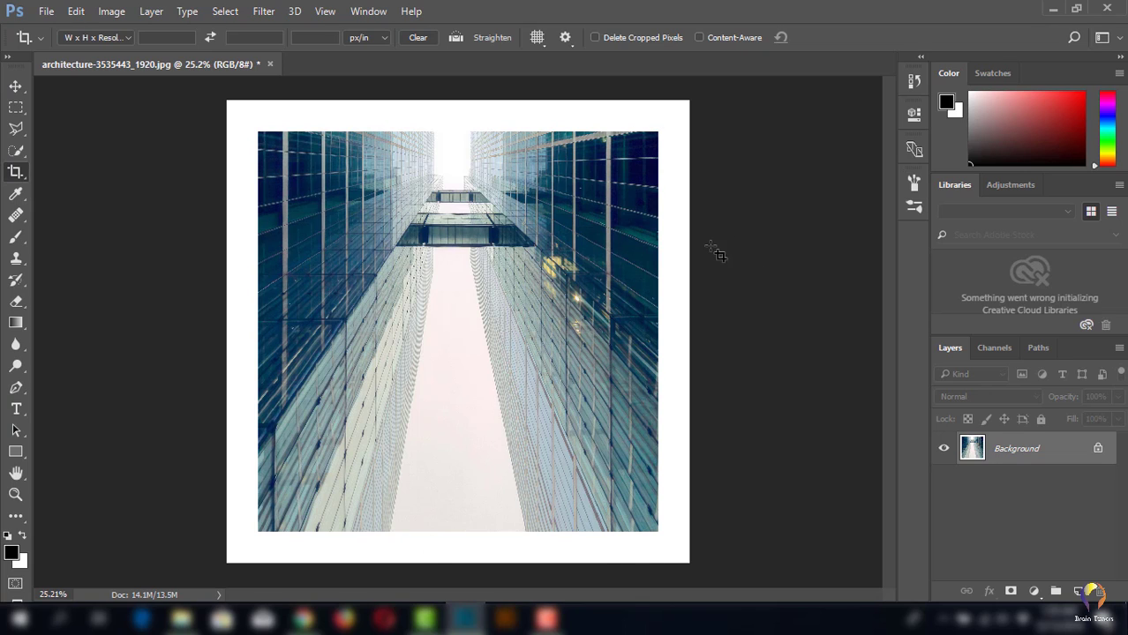
Revert to the original file snapshot in History, removing the white border.
key("Return")
key("v")
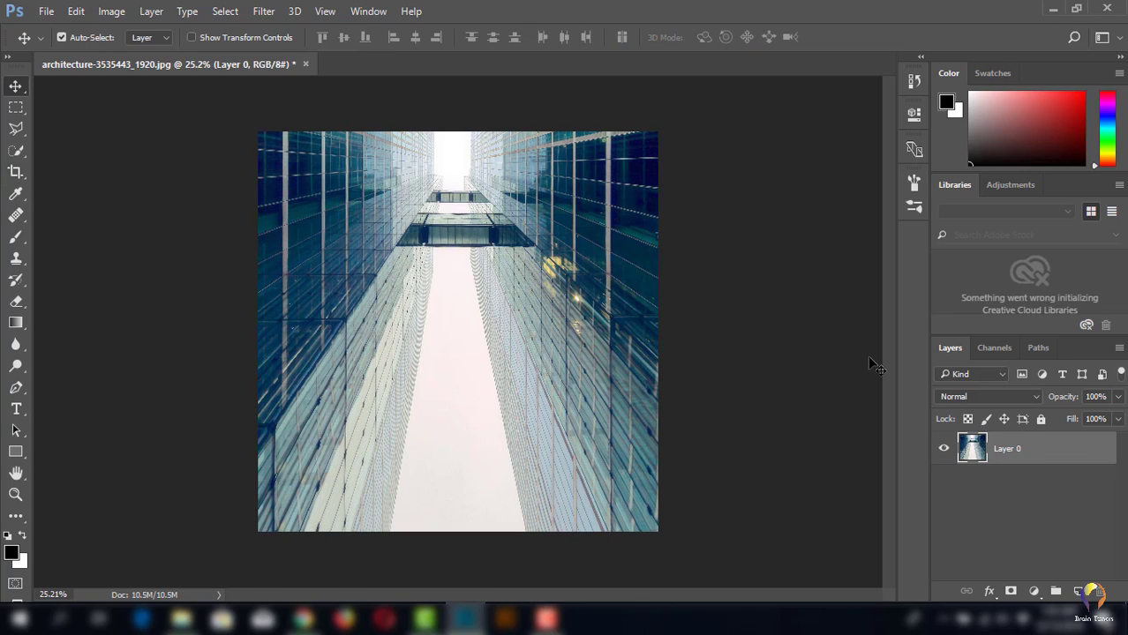
left_click(913, 84)
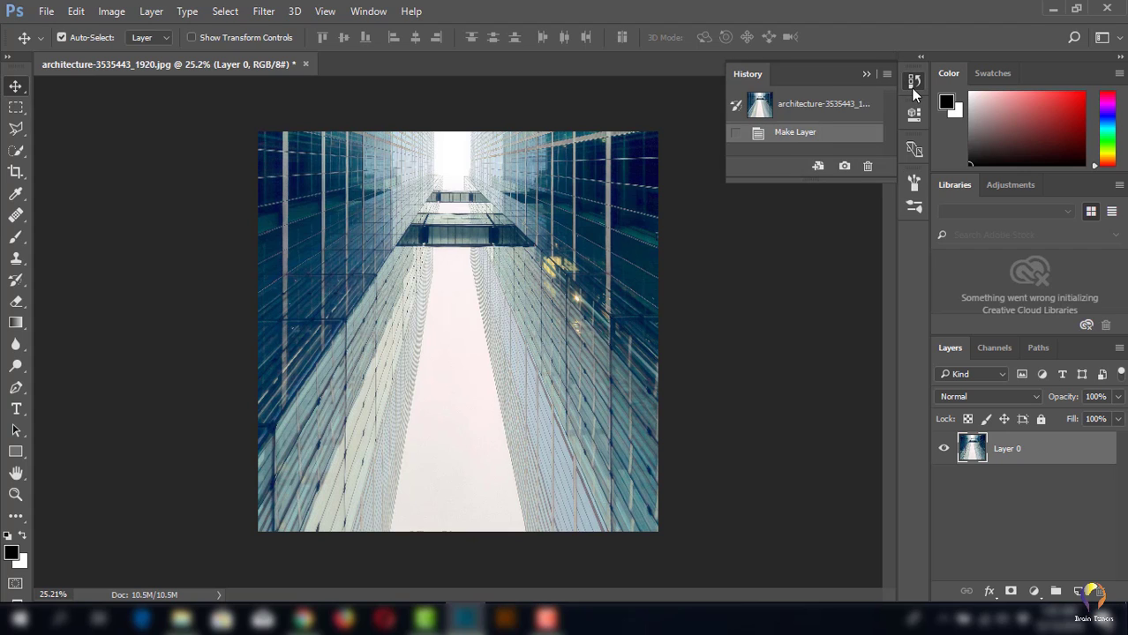
left_click(806, 105)
left_click(912, 81)
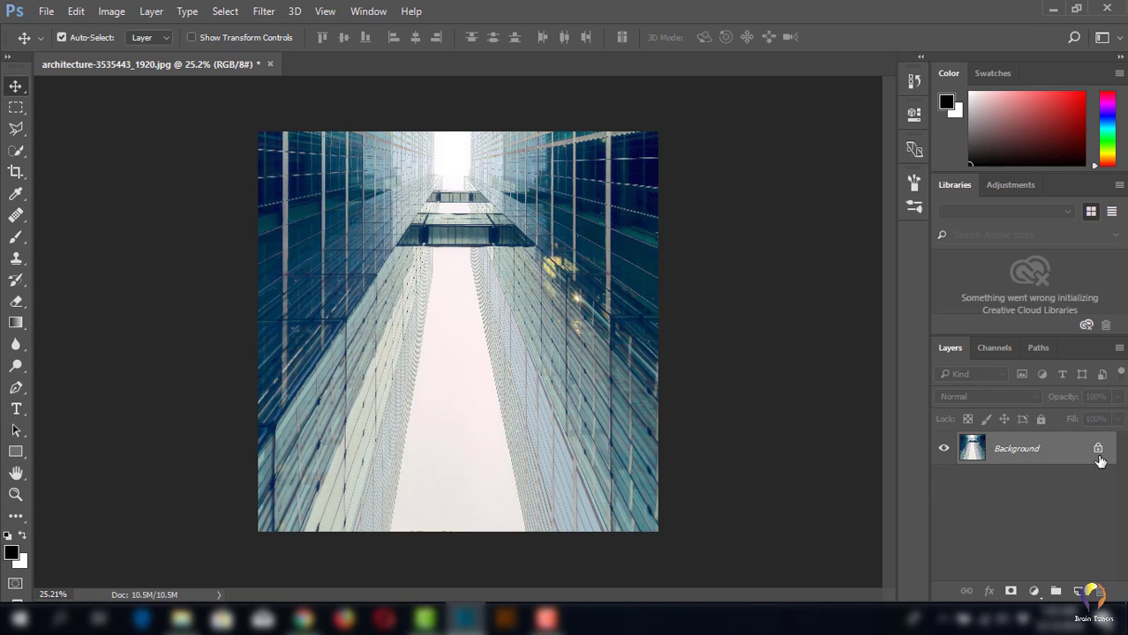
Unlock the Background layer so it becomes Layer 0.
left_click(1099, 451)
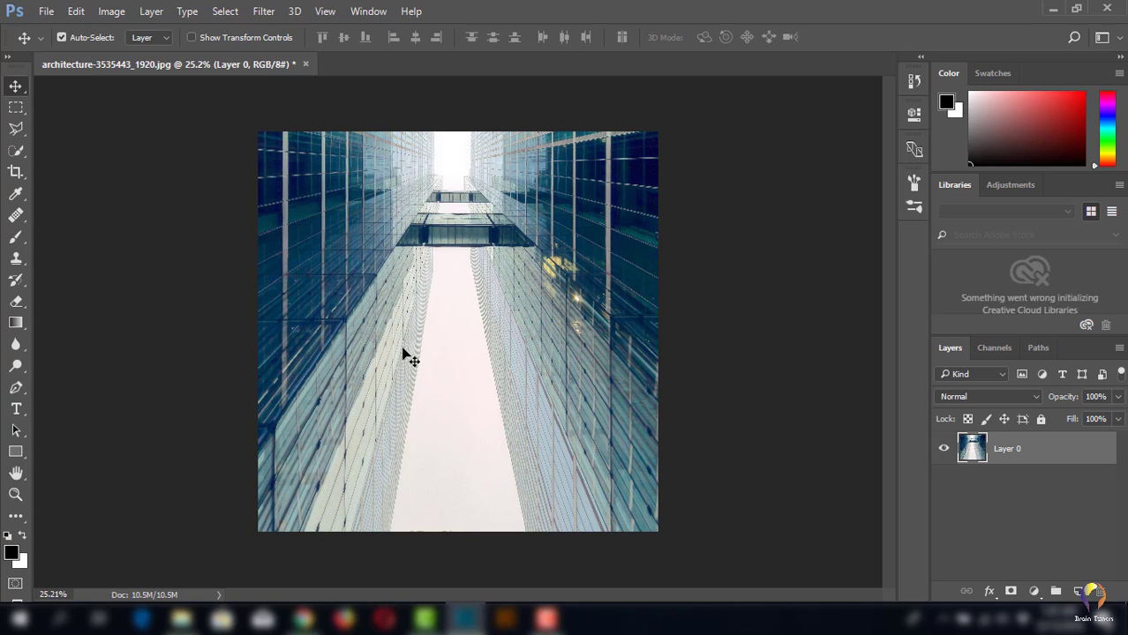
left_click(15, 172)
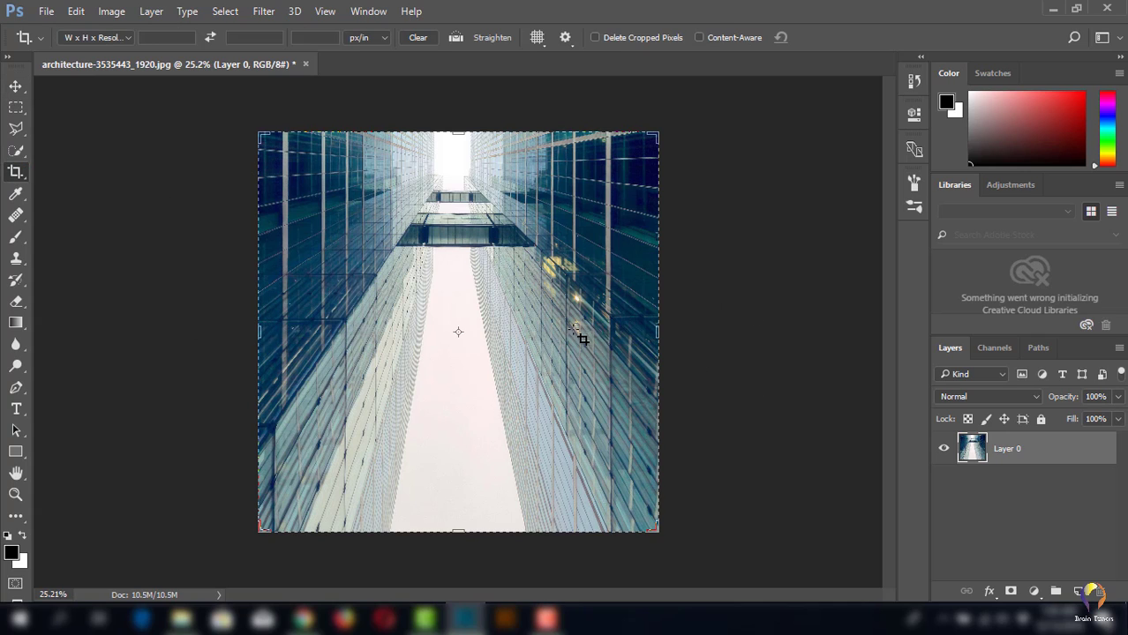
left_click(16, 85)
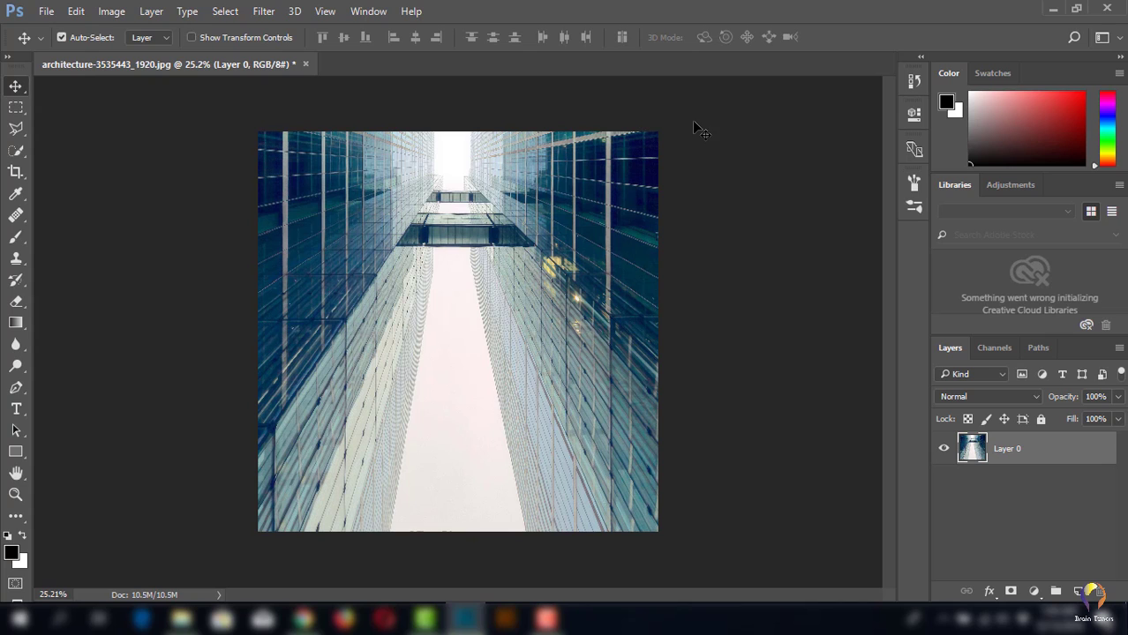
Set Canvas Size to 7 × 7 inches with the centre anchor.
left_click(118, 11)
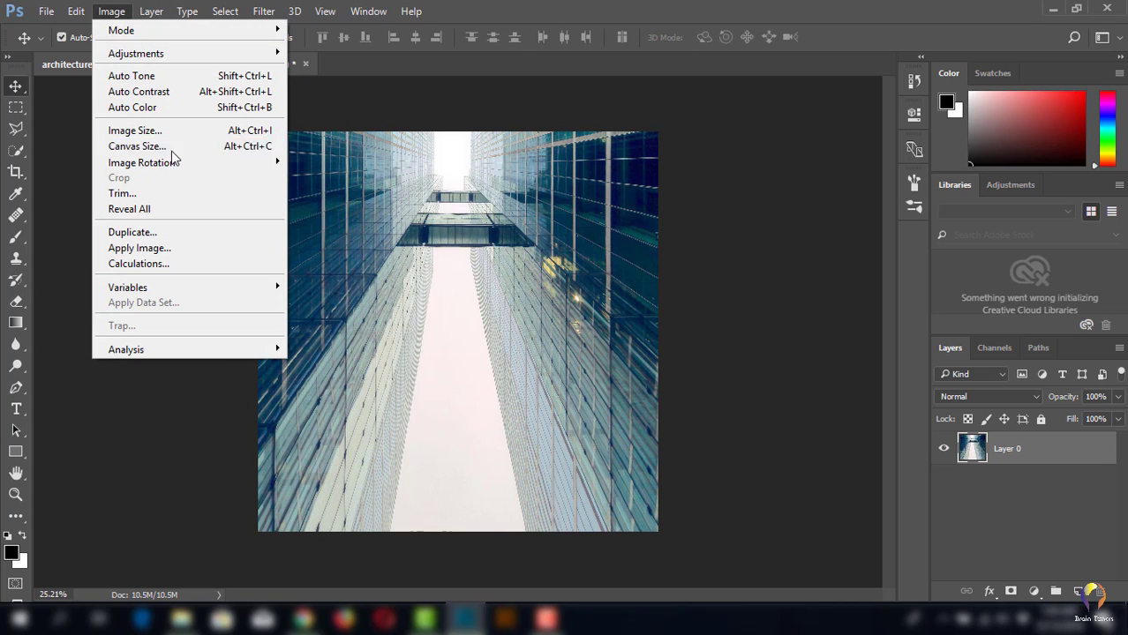
left_click(137, 146)
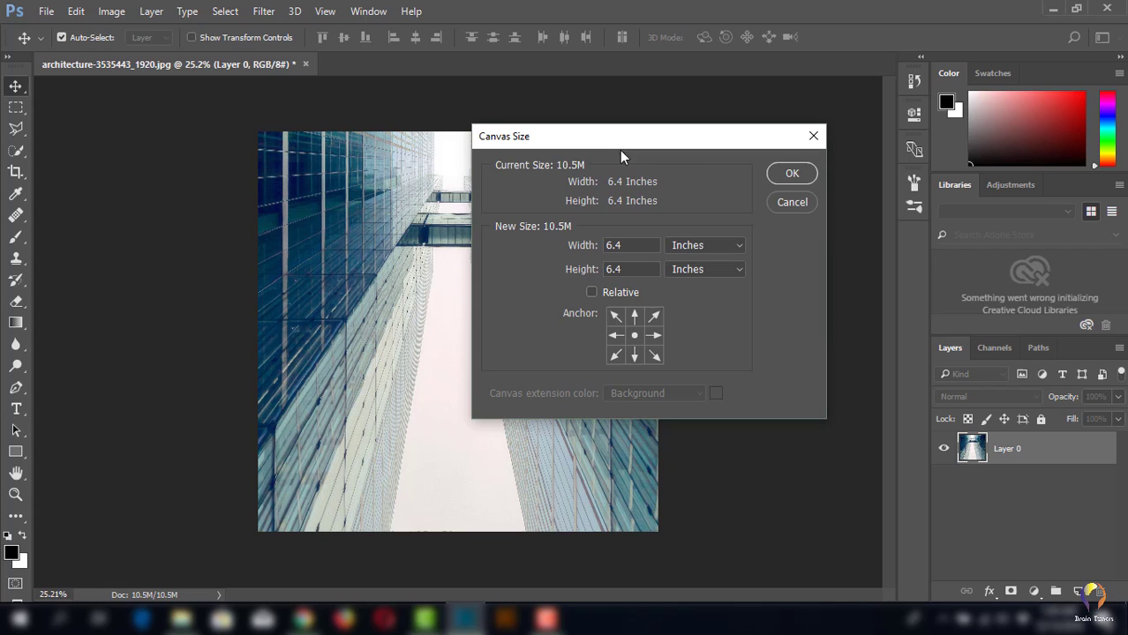
double_click(645, 245)
type("7")
double_click(654, 271)
type("7")
left_click(635, 344)
left_click(794, 173)
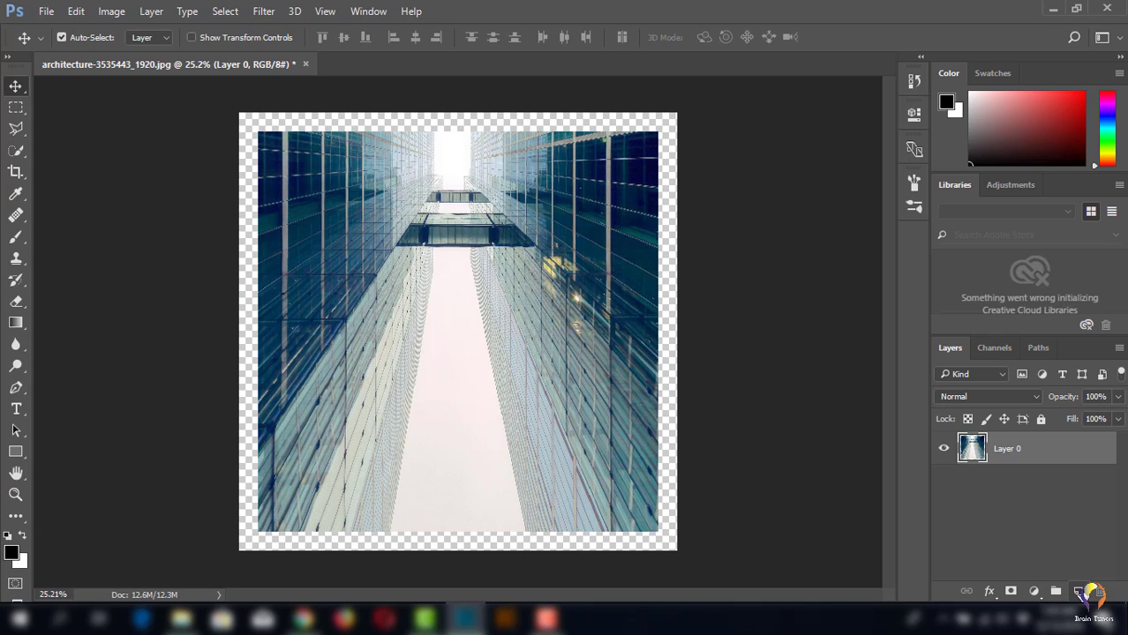
Add a new empty Layer 1 and set the Fill contents to Color.
left_click(1078, 591)
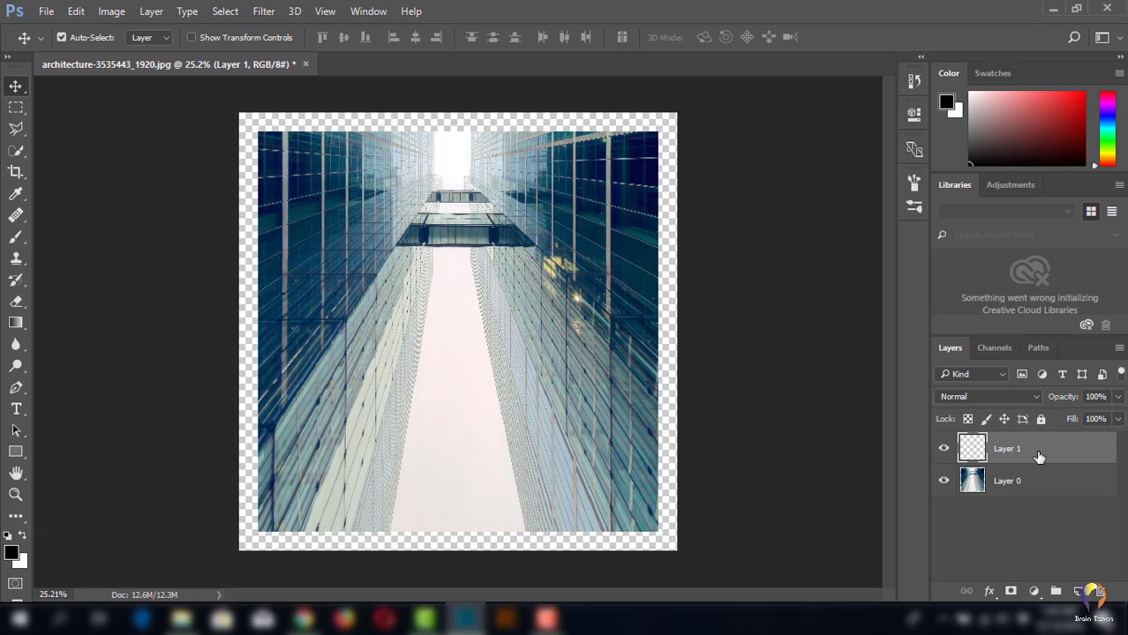
left_click(76, 12)
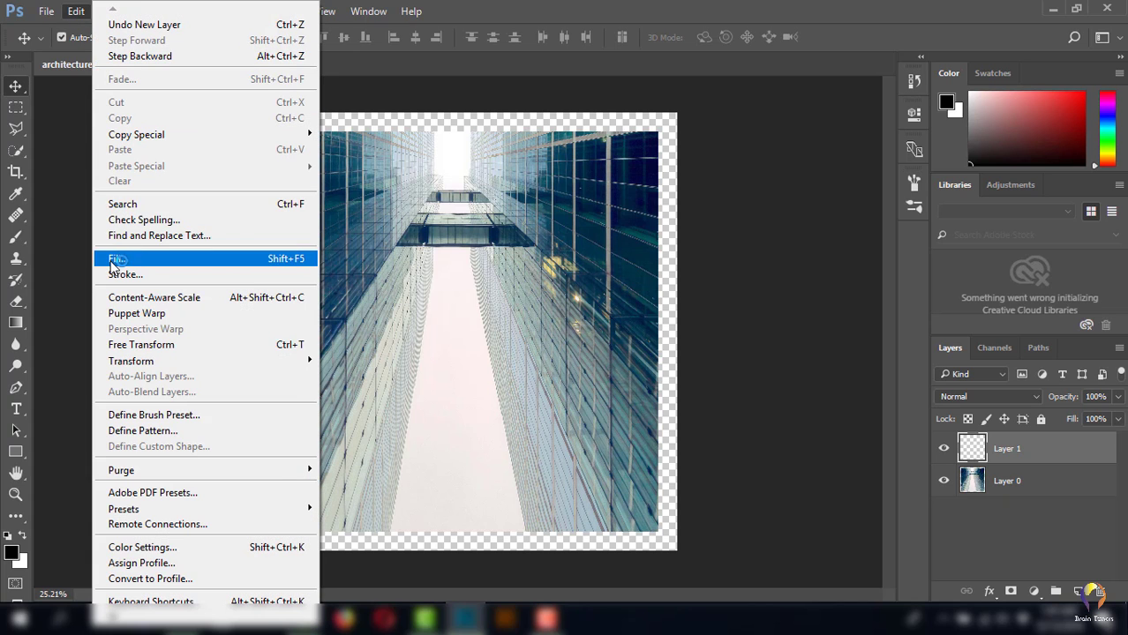
left_click(117, 257)
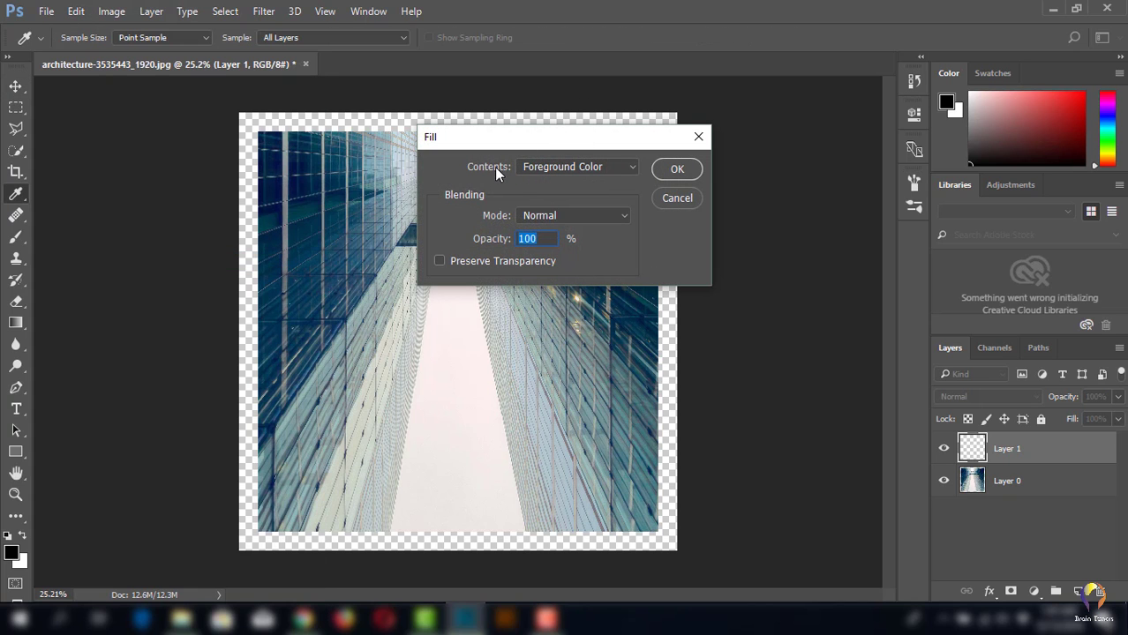
left_click(632, 166)
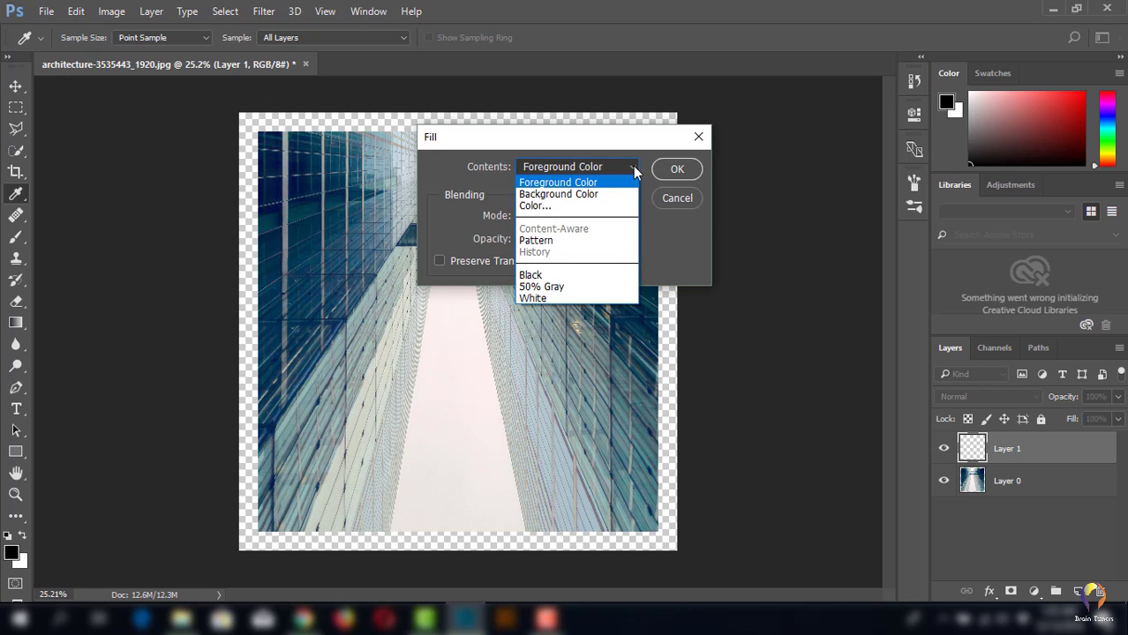
left_click(542, 206)
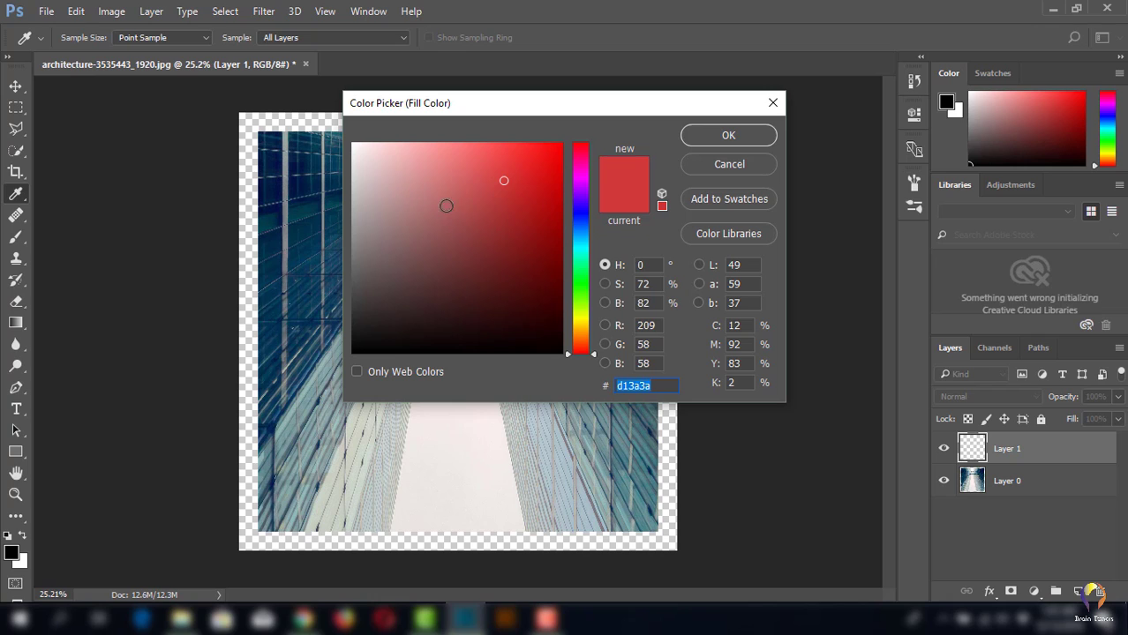
Sample grey-green #7c9592 from the building glass as the fill colour.
left_click_drag(466, 216, 396, 231)
left_click(409, 196)
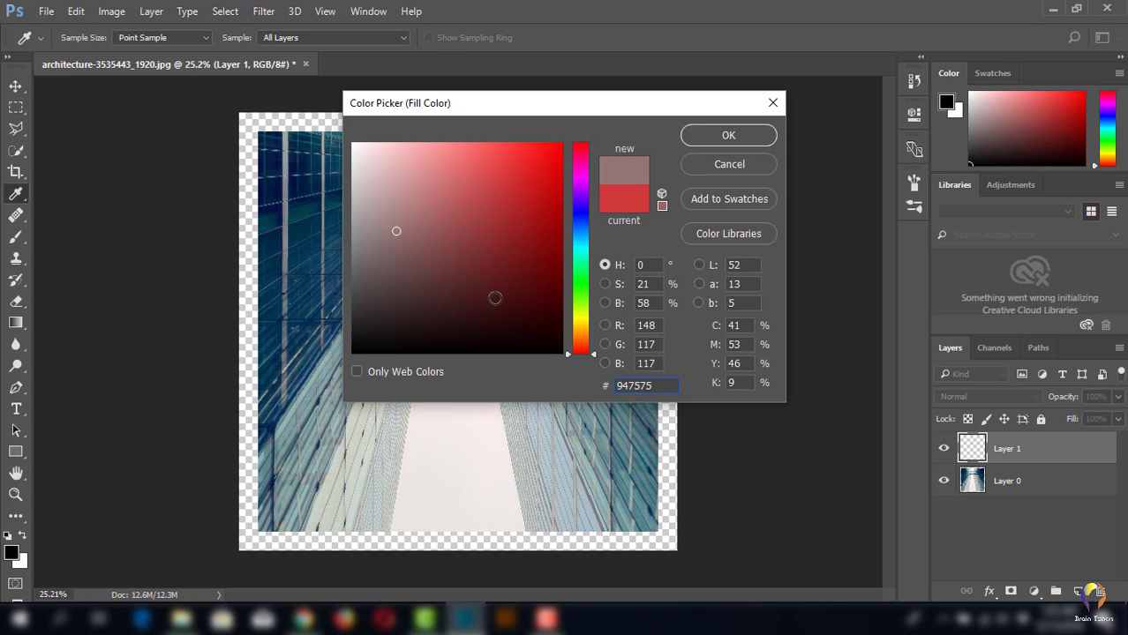
left_click(375, 320)
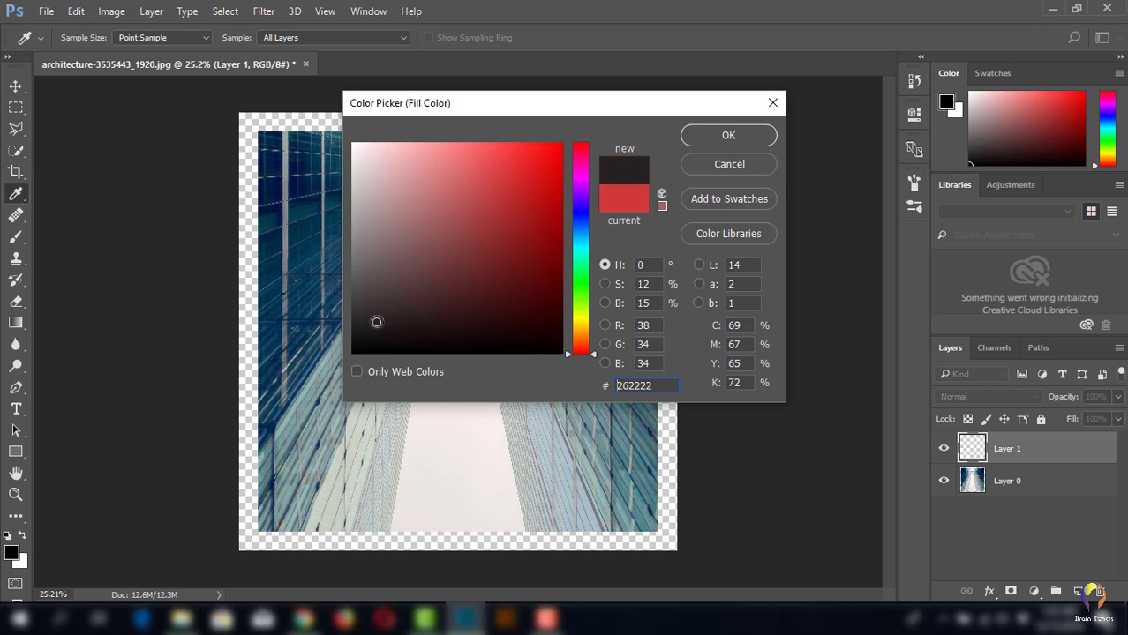
mouse_move(375, 319)
left_mouse_down()
mouse_move(375, 291)
mouse_move(368, 333)
left_mouse_up()
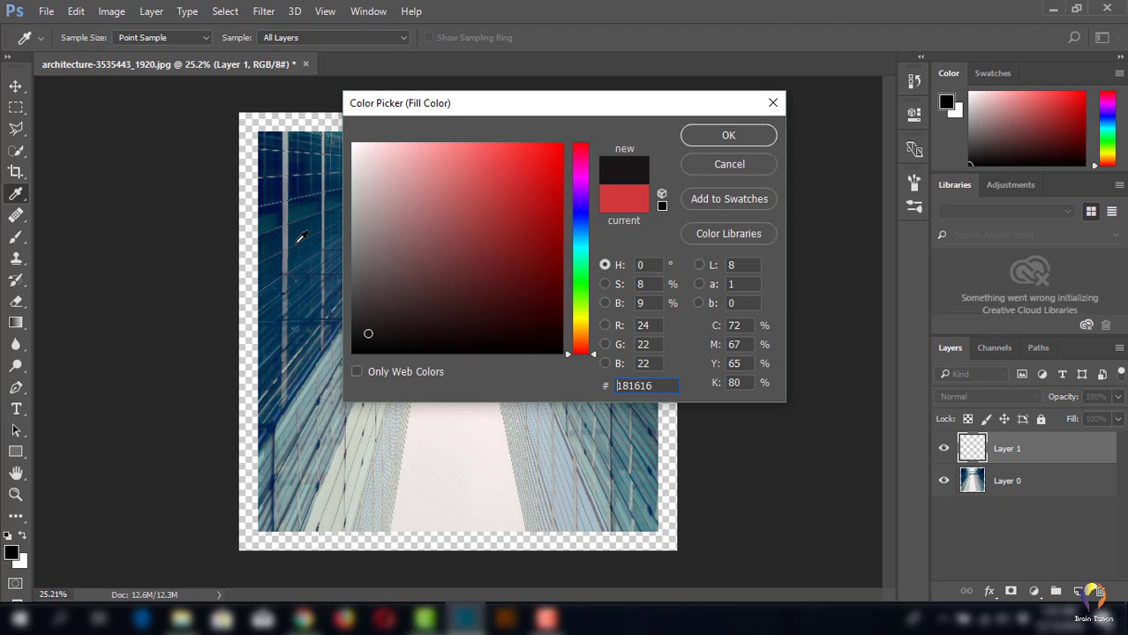
left_click(364, 425)
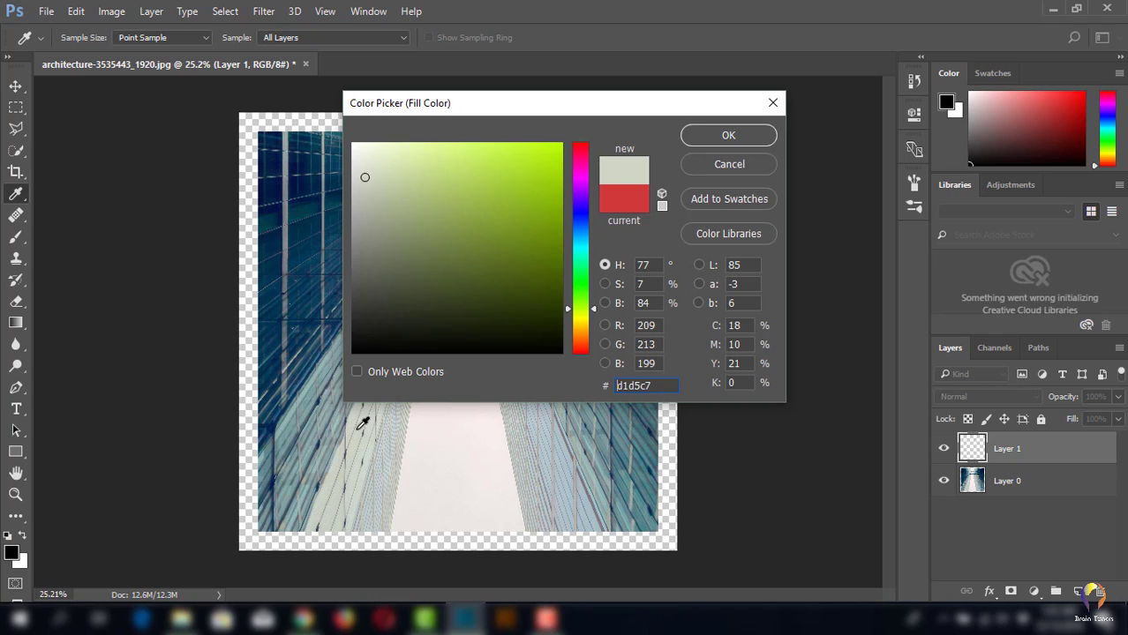
left_click(359, 417)
left_click(330, 406)
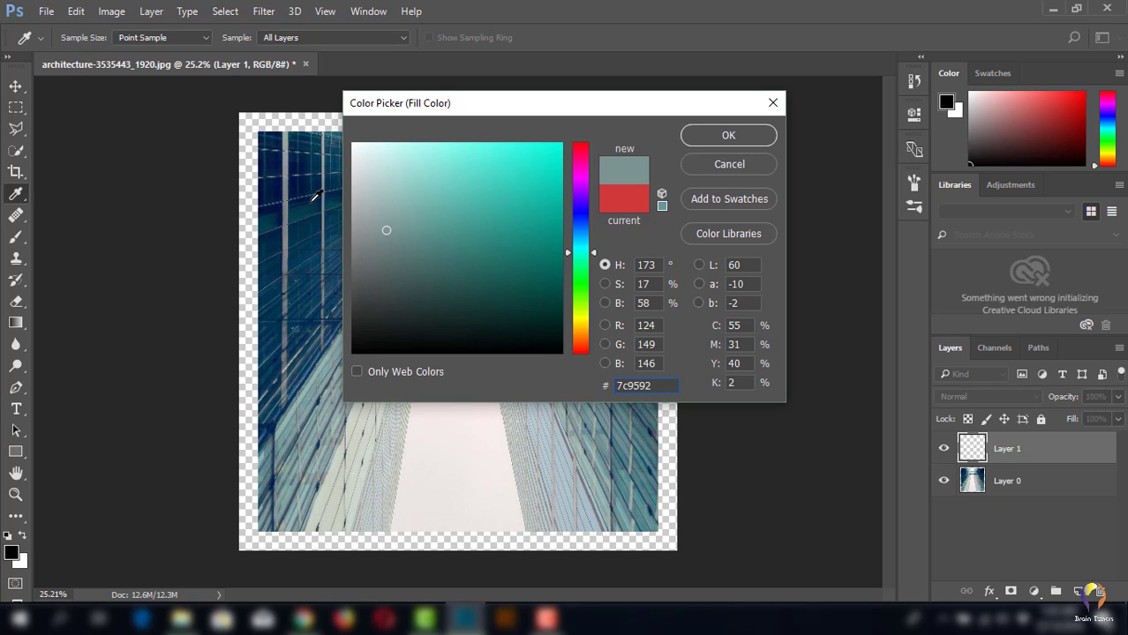
left_click(730, 138)
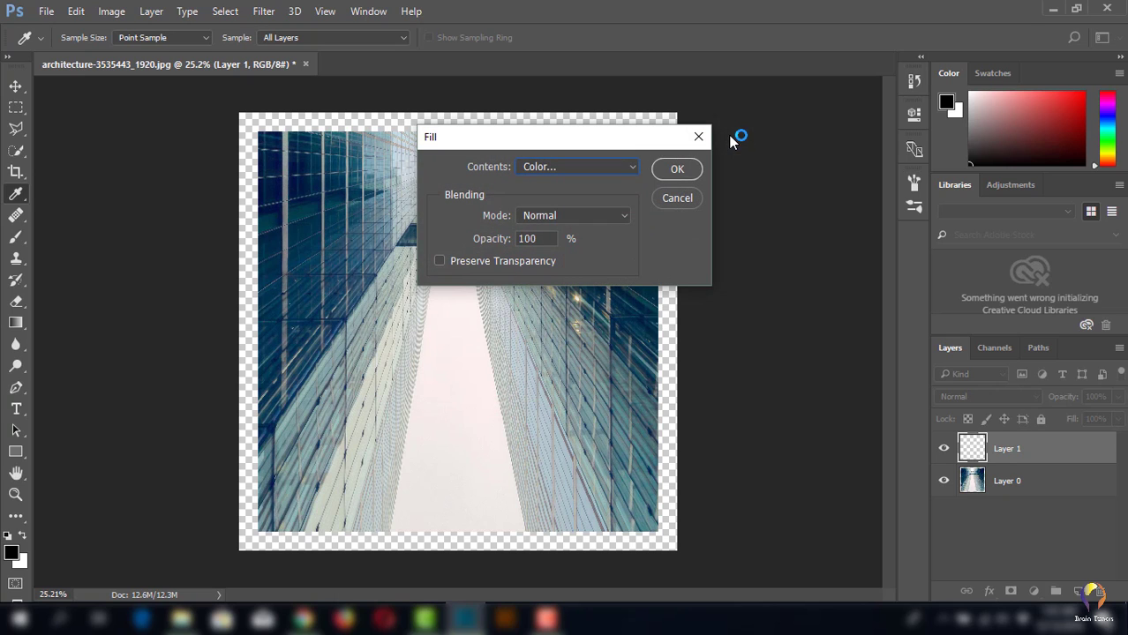
Fill Layer 1 with the grey-green, move it below Layer 0, then select Layer 0.
left_click(677, 170)
key("v")
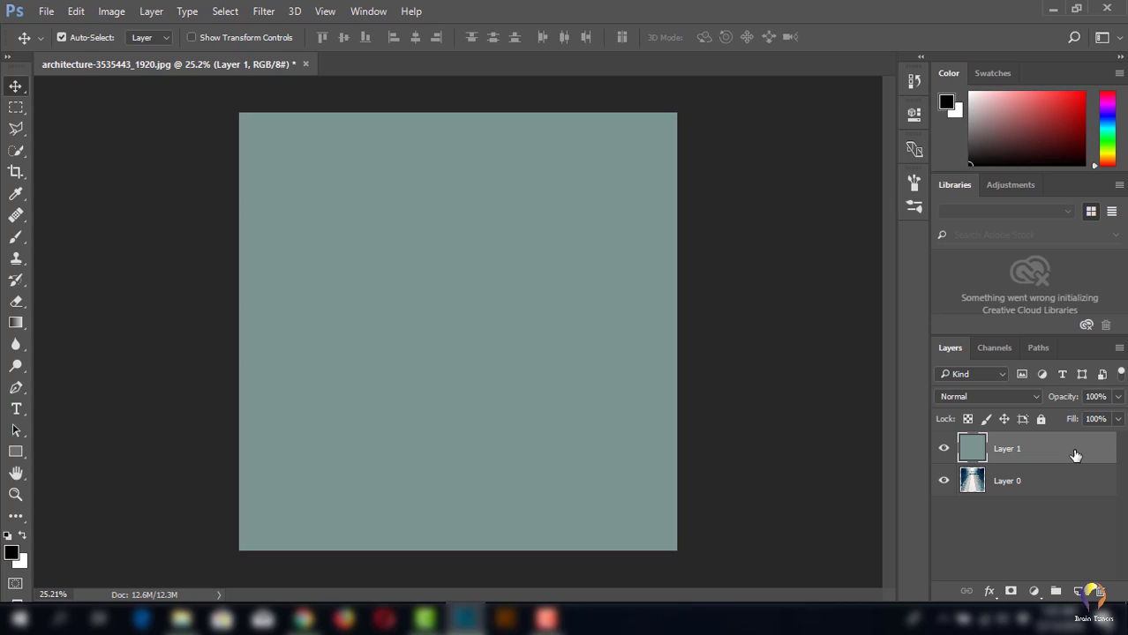
left_click_drag(1074, 455, 1053, 516)
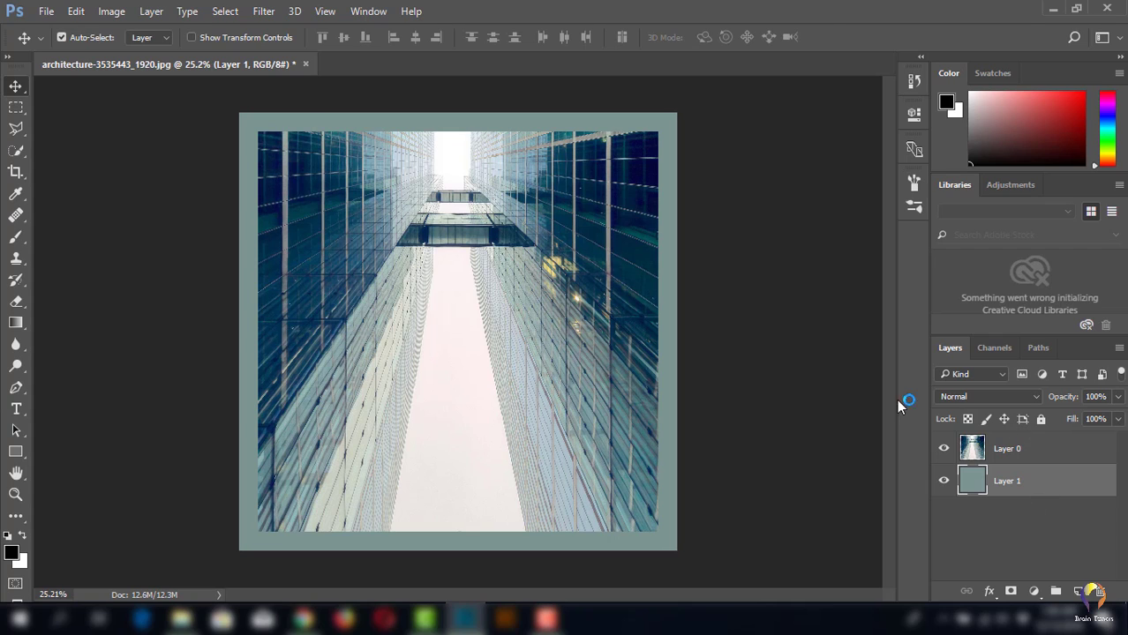
left_click(628, 320)
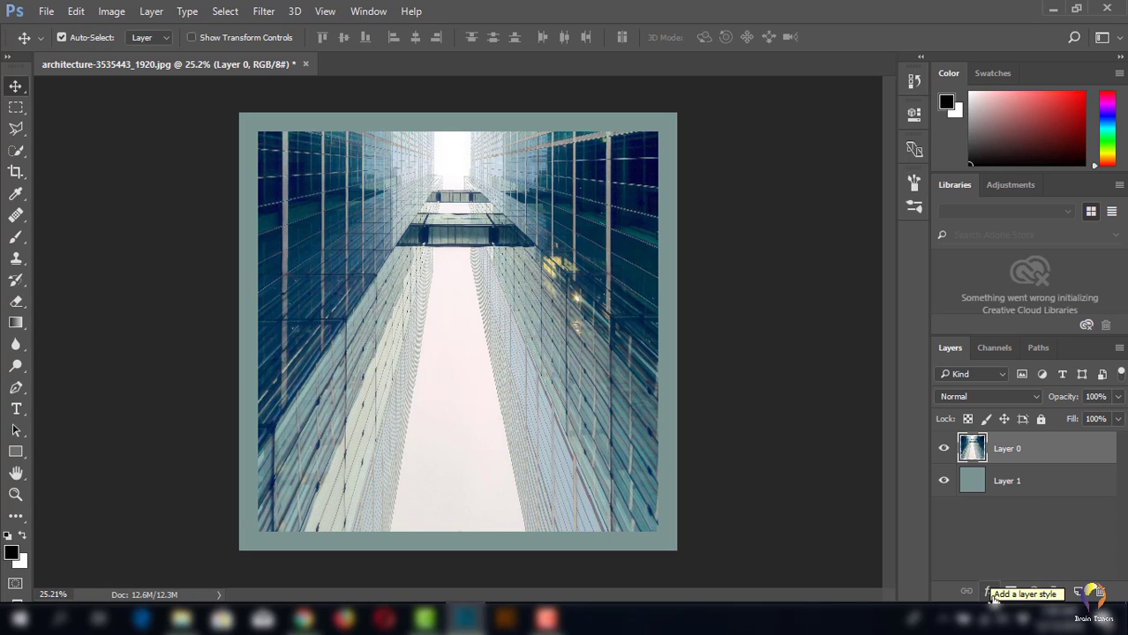
Add a 21 px inside Stroke in near-black #0c0c0c to Layer 0.
left_click(990, 594)
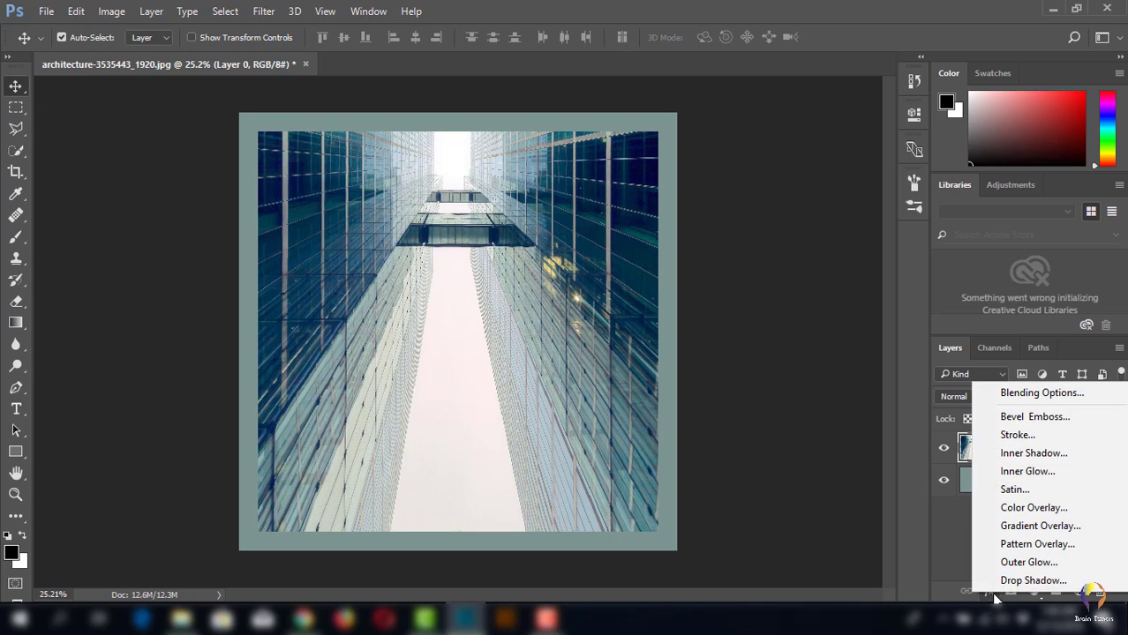
left_click(1031, 434)
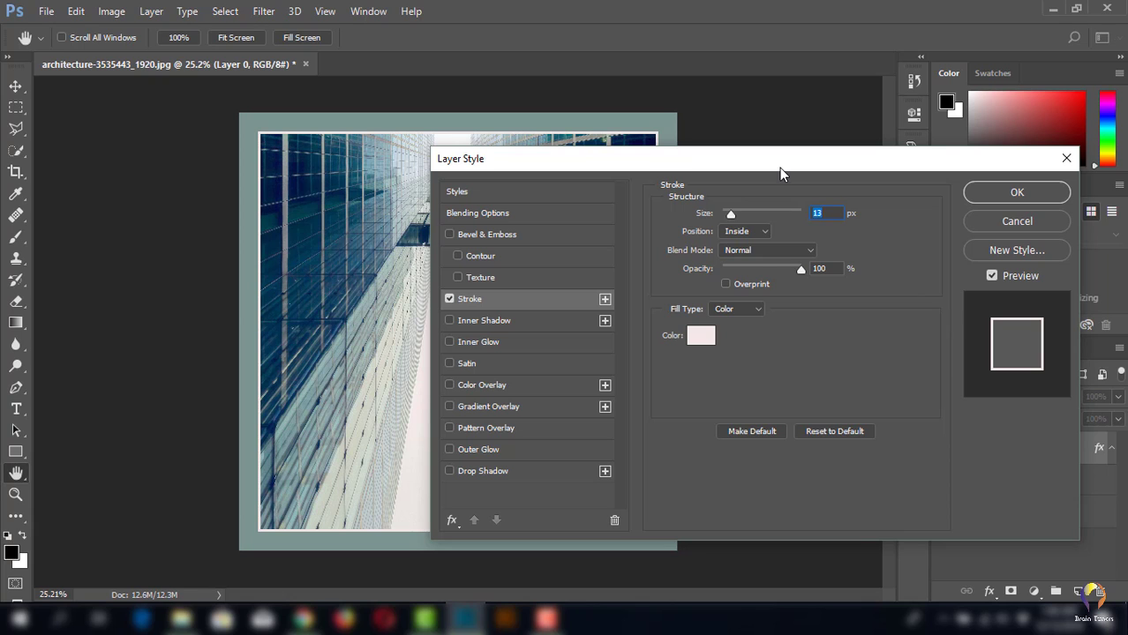
left_click_drag(780, 167, 855, 175)
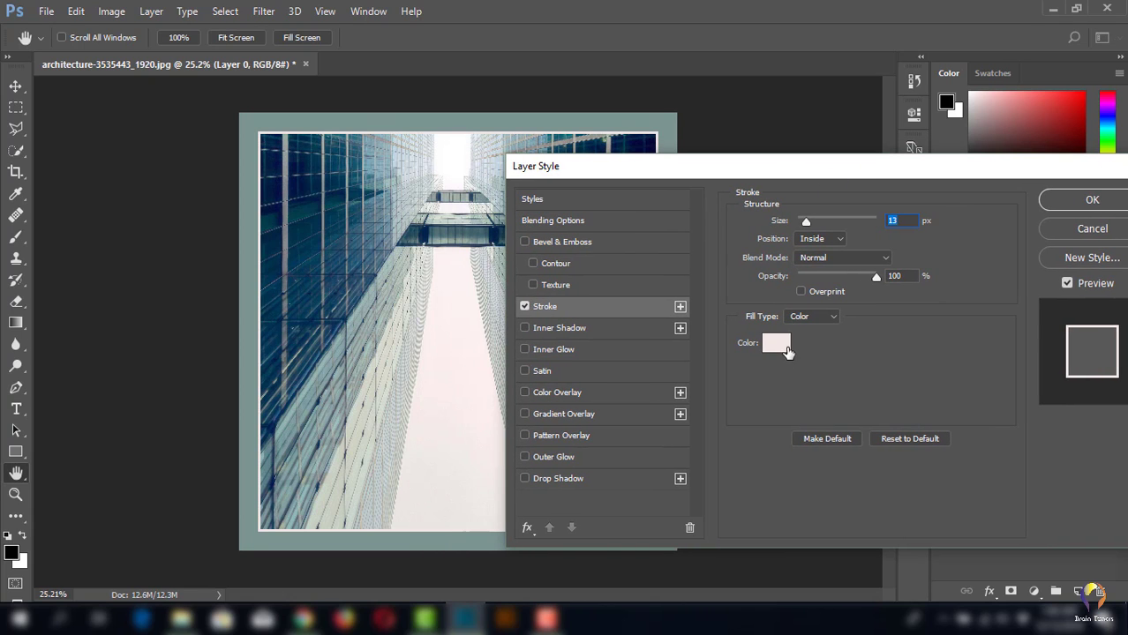
left_click_drag(802, 224, 810, 227)
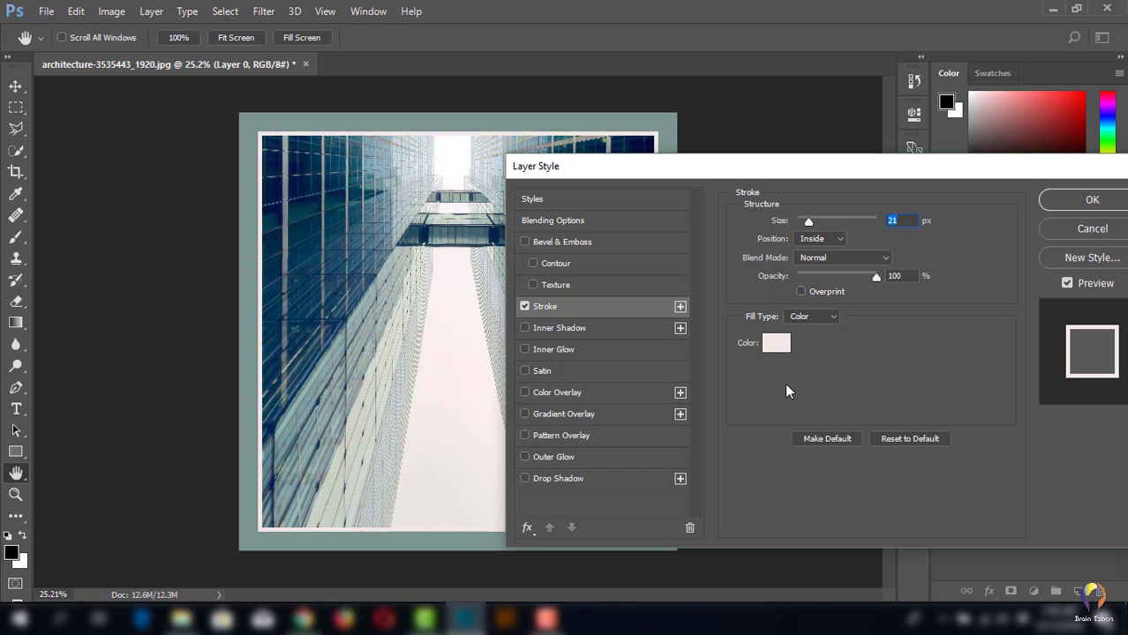
left_click(776, 345)
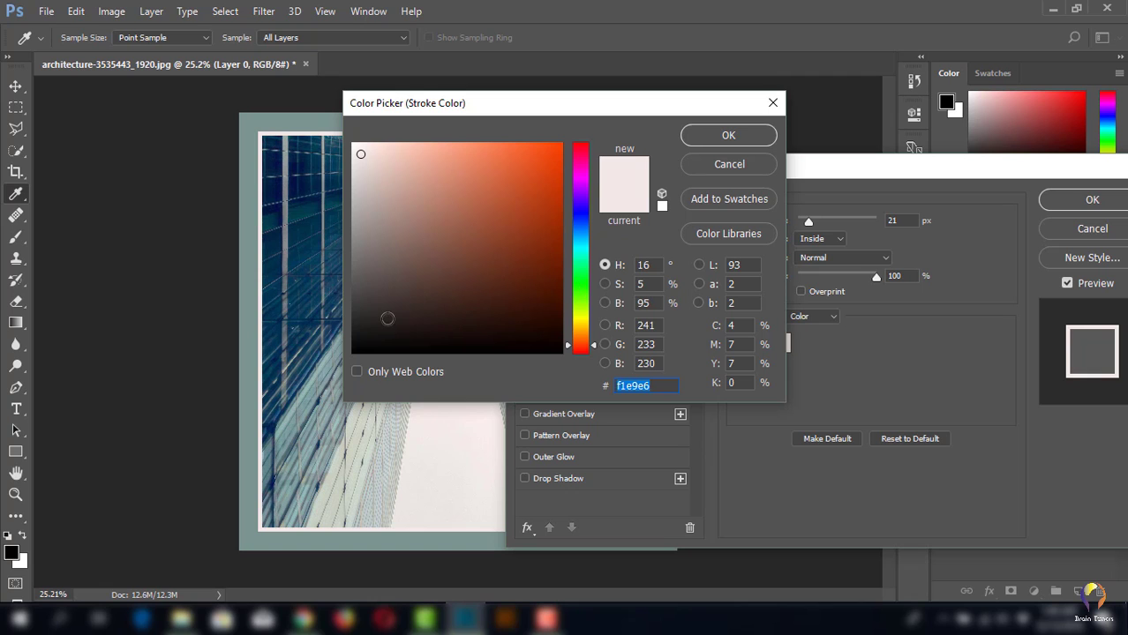
left_click_drag(388, 320, 352, 344)
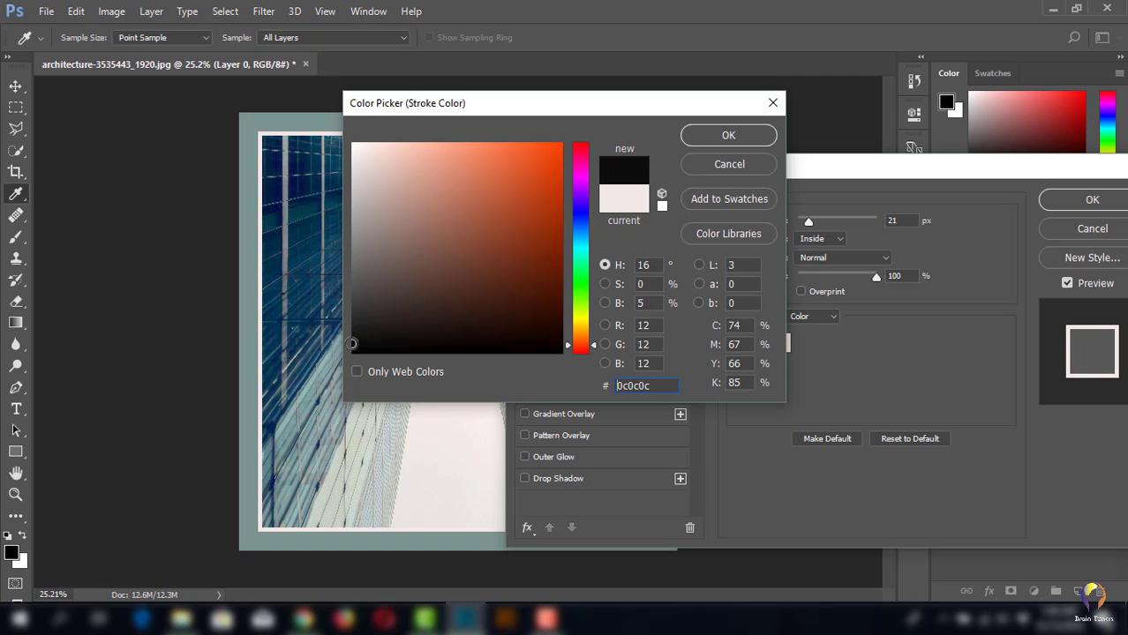
left_click(732, 135)
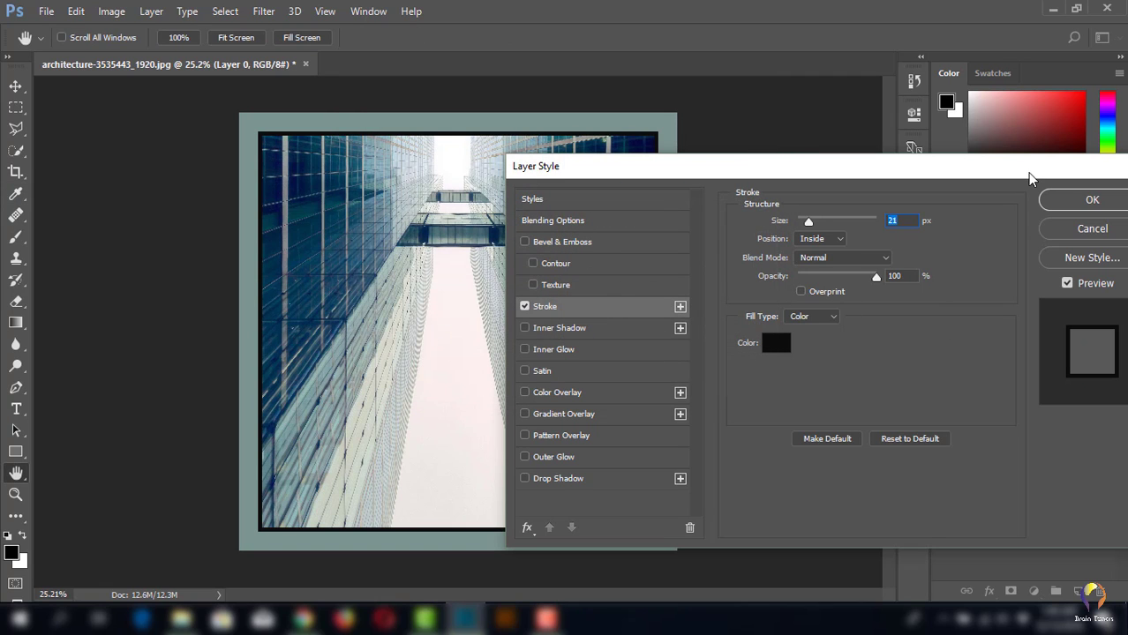
left_click_drag(1029, 177, 964, 182)
left_click(1024, 200)
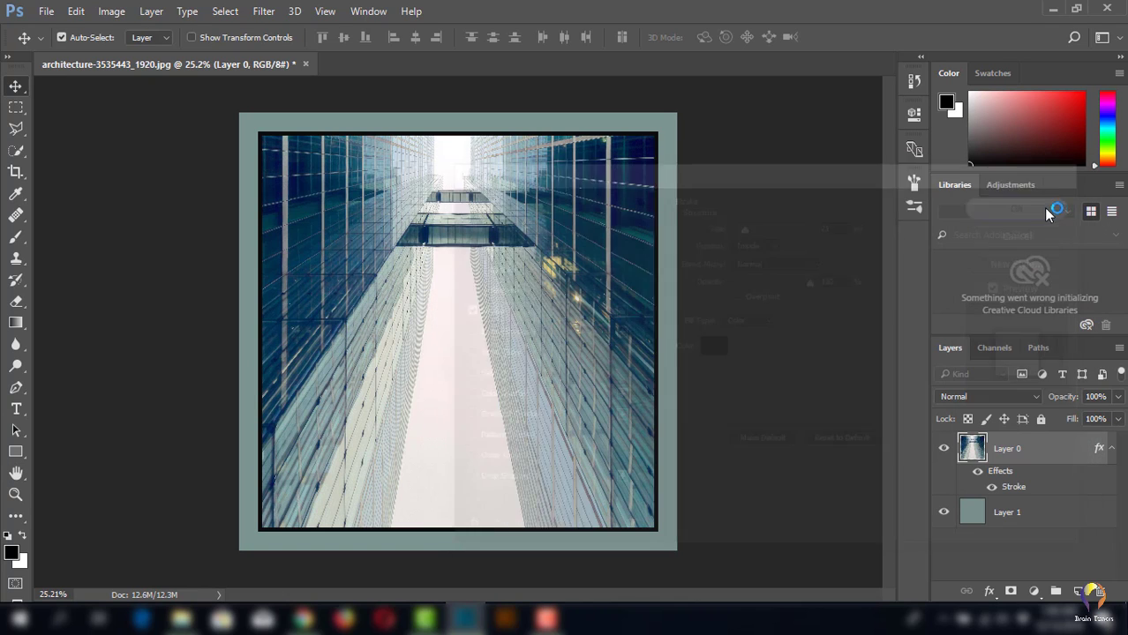